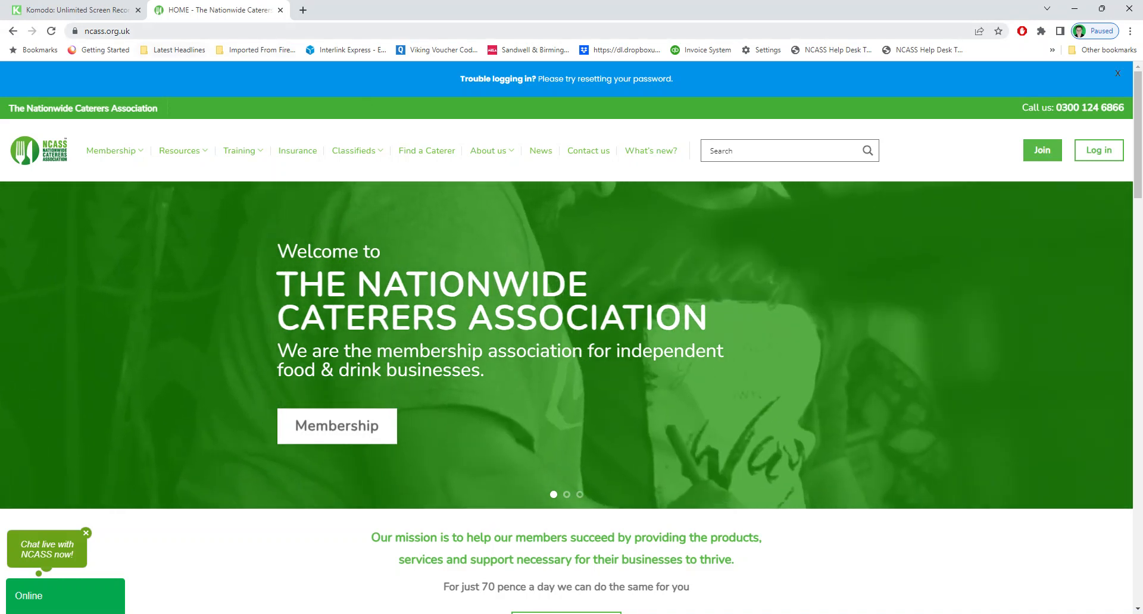
Log in with the membership number and password, then go to the Risk Assessments area
{"action": "left_click", "coordinate": [108, 31]}
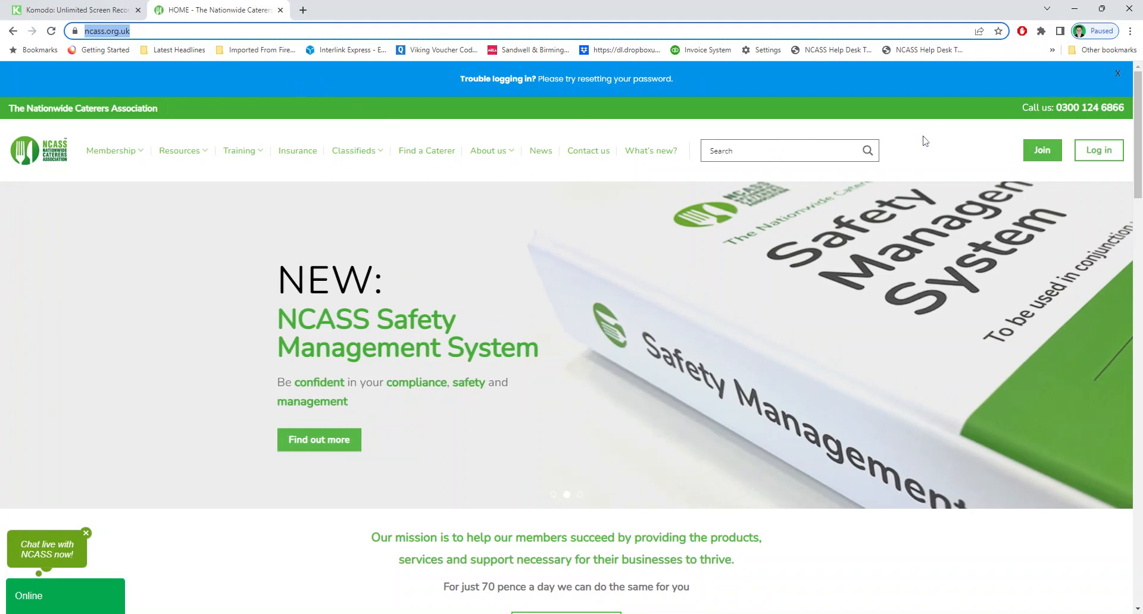
{"action": "left_click", "coordinate": [1098, 150]}
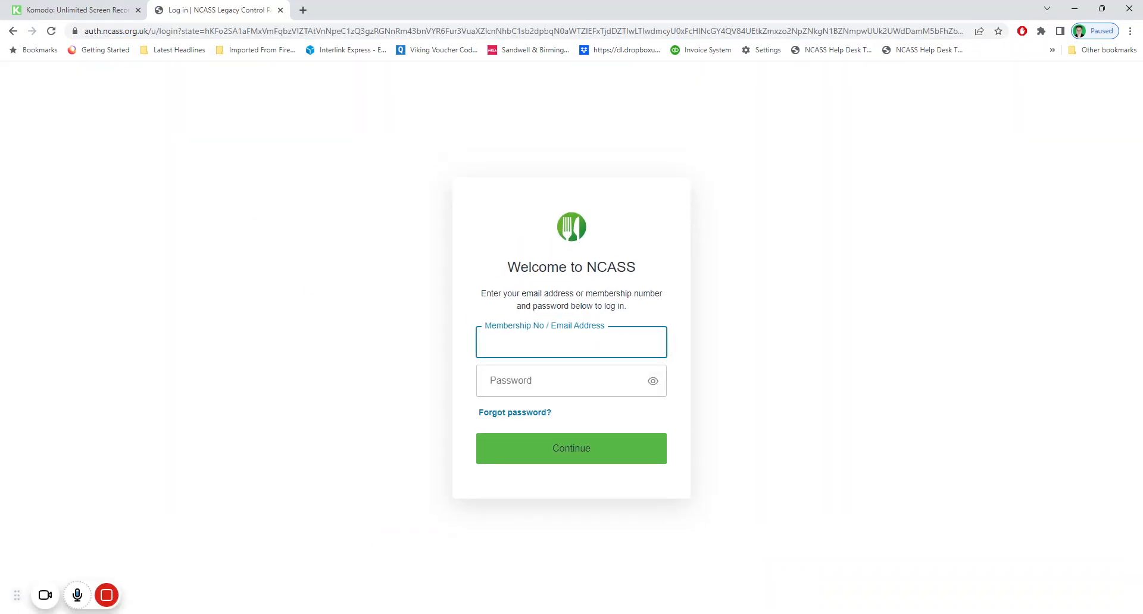
{"action": "type", "text": "26691"}
{"action": "key", "text": "Tab"}
{"action": "type", "text": "•••••••"}
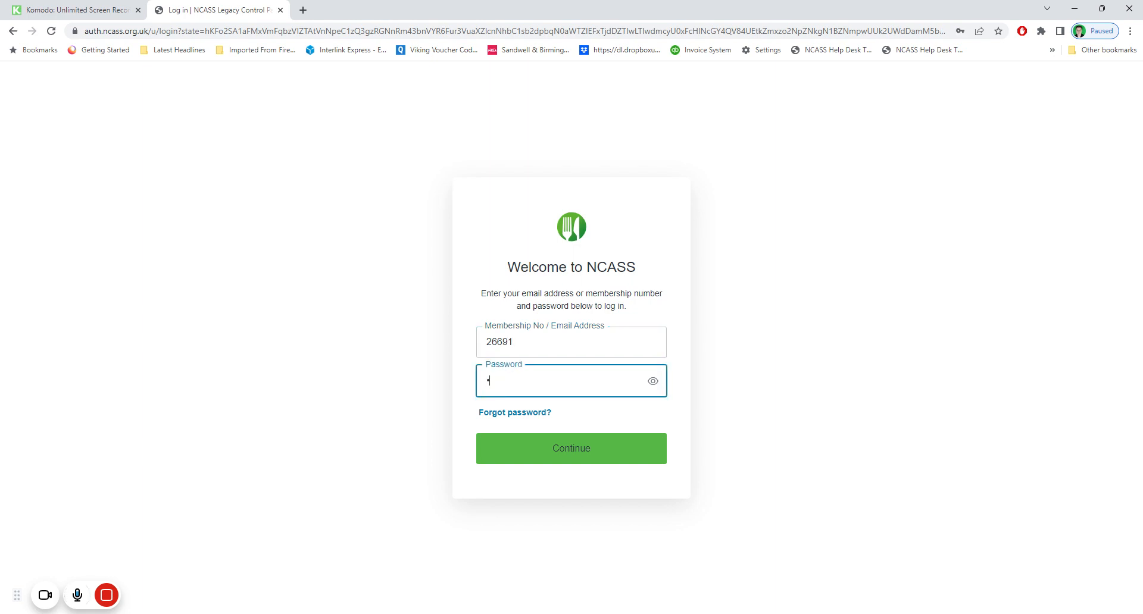
{"action": "key", "text": "Return"}
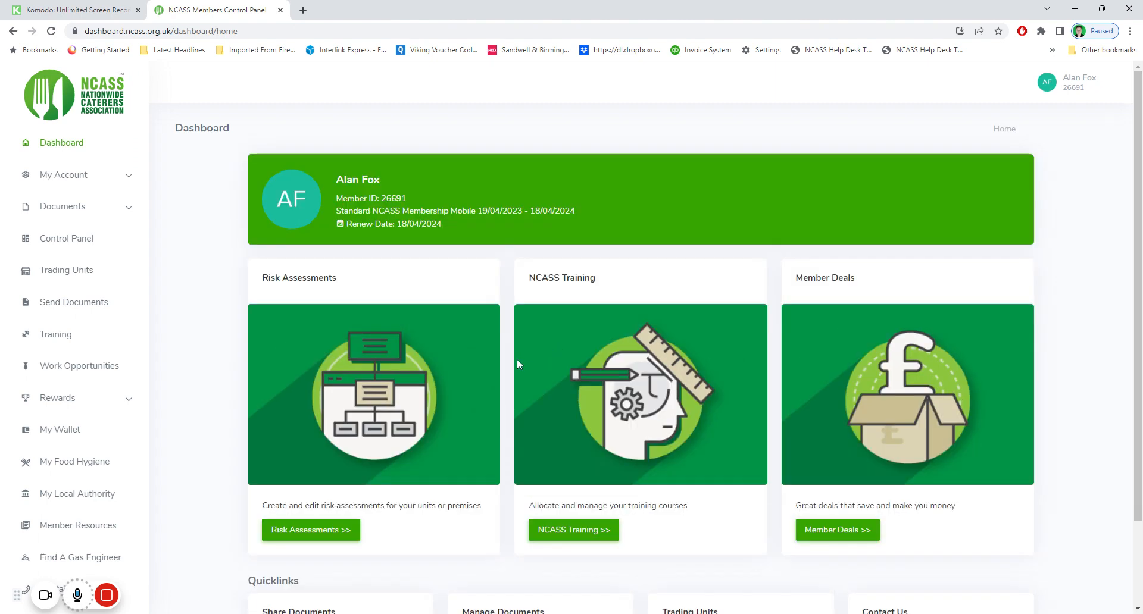
{"action": "left_click", "coordinate": [334, 531]}
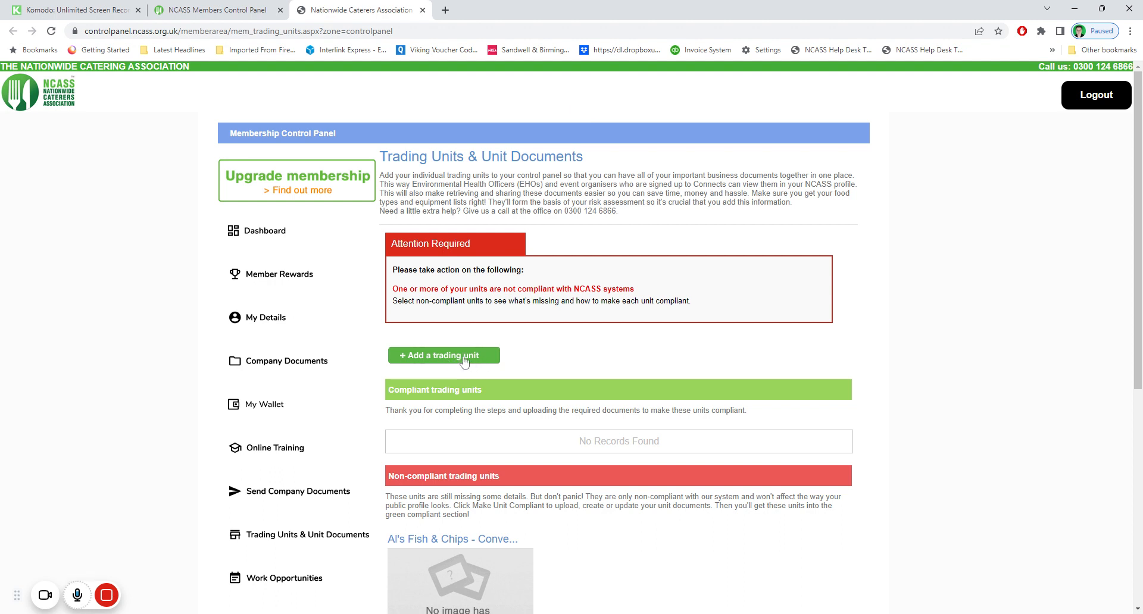
Open Al's Fish & Chips' compliance details and start its Health & Safety risk assessment
{"action": "scroll", "coordinate": [535, 357], "scroll_direction": "down", "scroll_amount": 1}
{"action": "scroll", "coordinate": [537, 357], "scroll_direction": "down", "scroll_amount": 5}
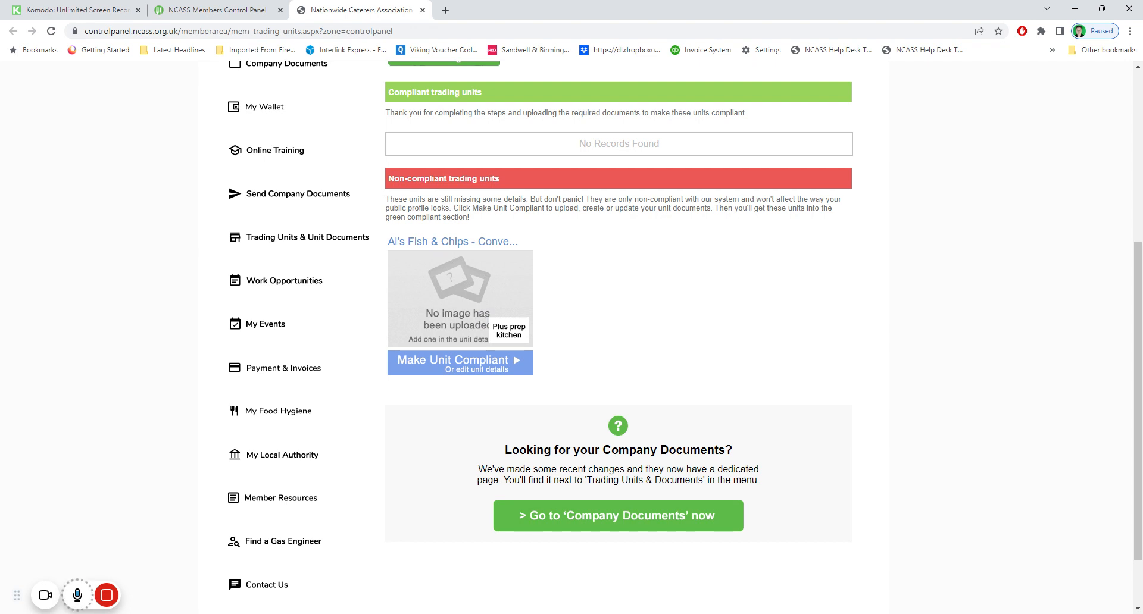
{"action": "left_click", "coordinate": [470, 370]}
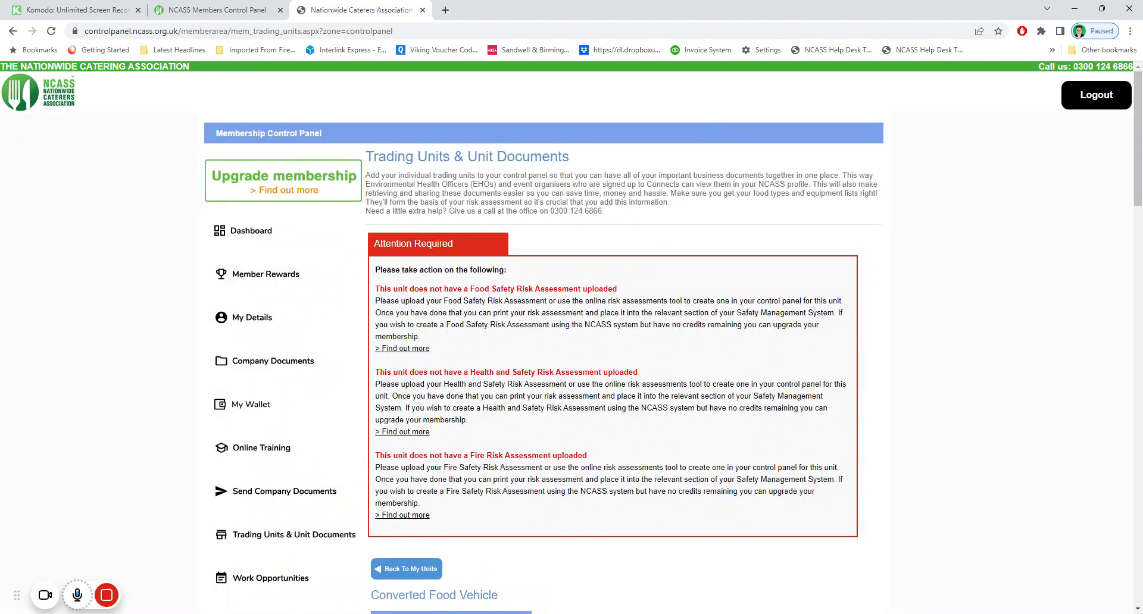
{"action": "scroll", "coordinate": [558, 325], "scroll_direction": "down", "scroll_amount": 9}
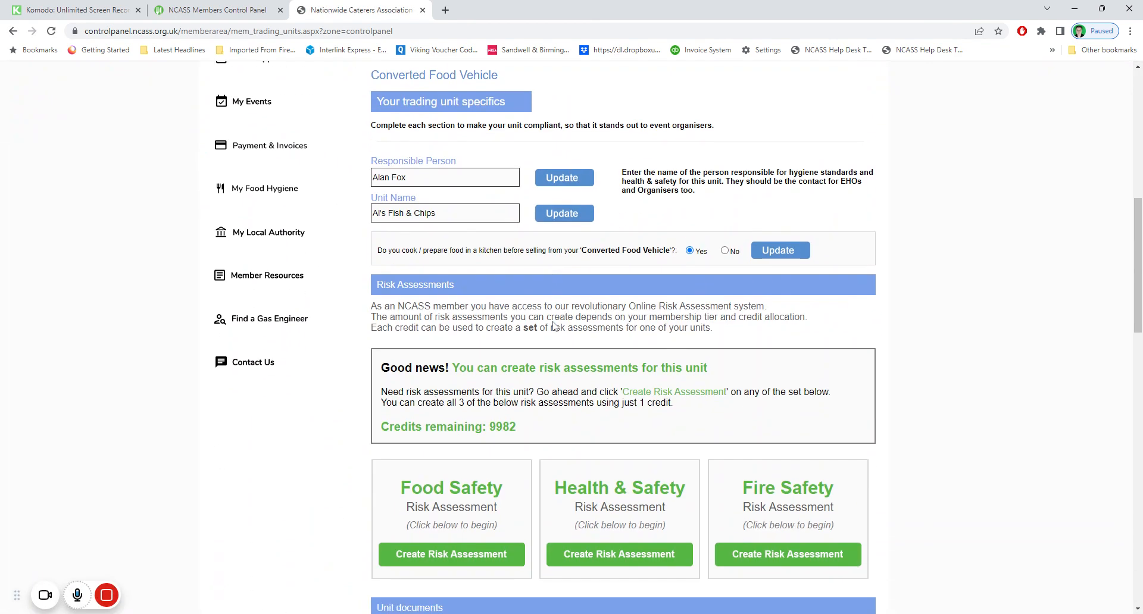
{"action": "scroll", "coordinate": [553, 326], "scroll_direction": "down", "scroll_amount": 3}
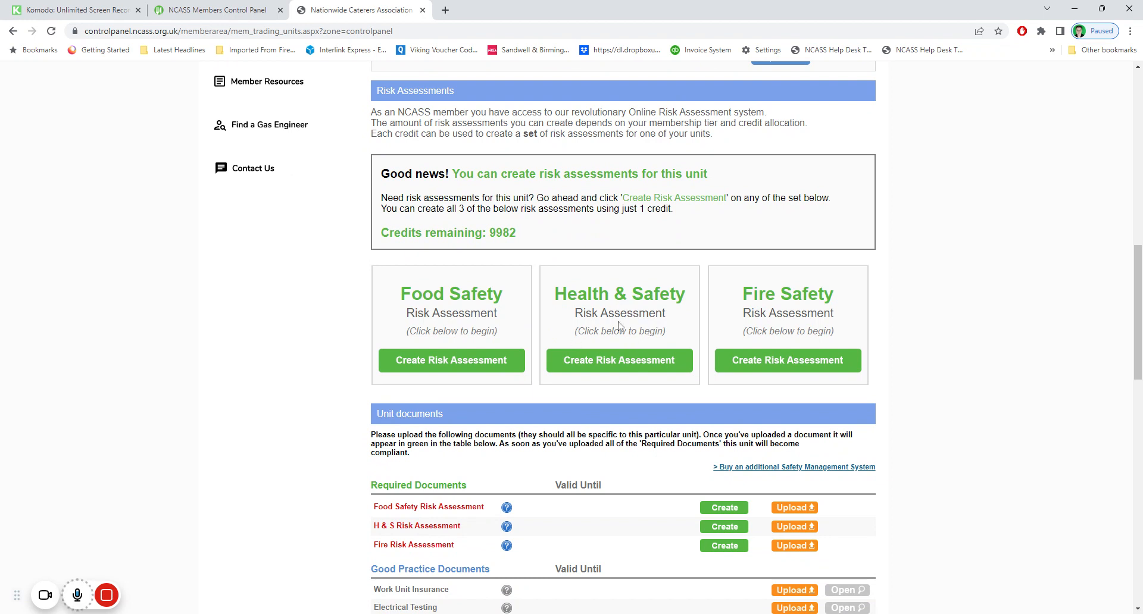
{"action": "left_click", "coordinate": [610, 366]}
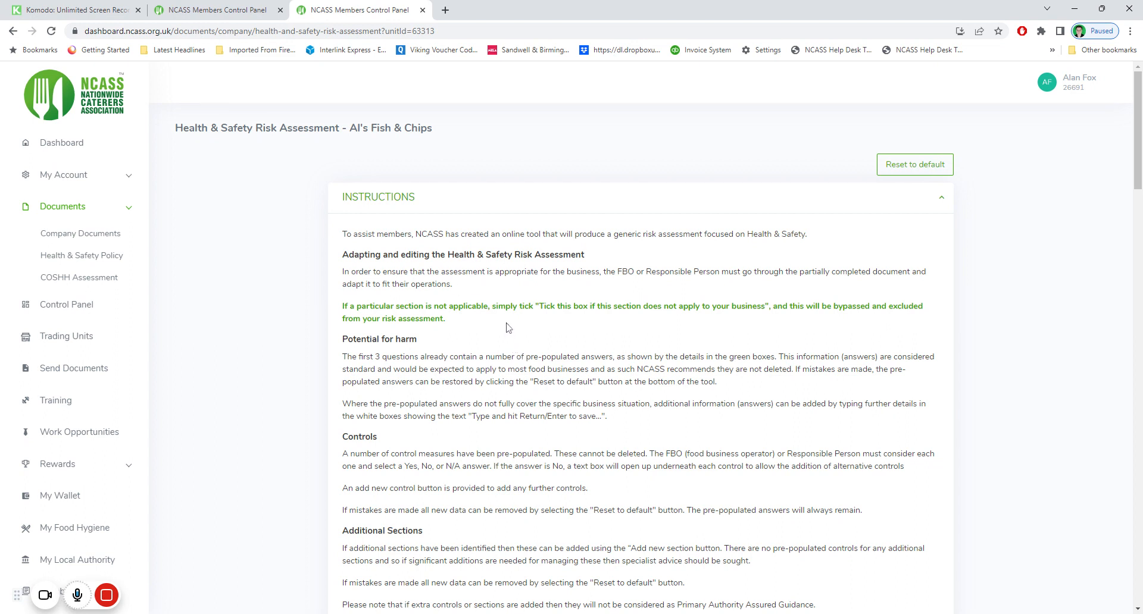
Read through the Health & Safety assessment's Instructions and Disclaimer sections
{"action": "scroll", "coordinate": [640, 338], "scroll_direction": "down", "scroll_amount": 7}
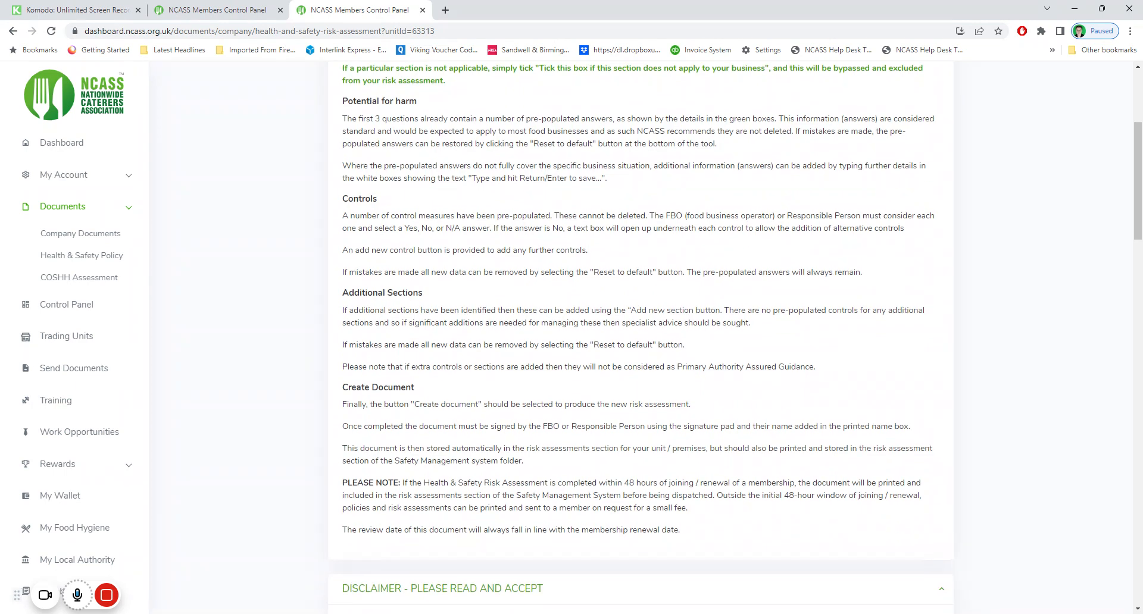
{"action": "scroll", "coordinate": [507, 320], "scroll_direction": "down", "scroll_amount": 5}
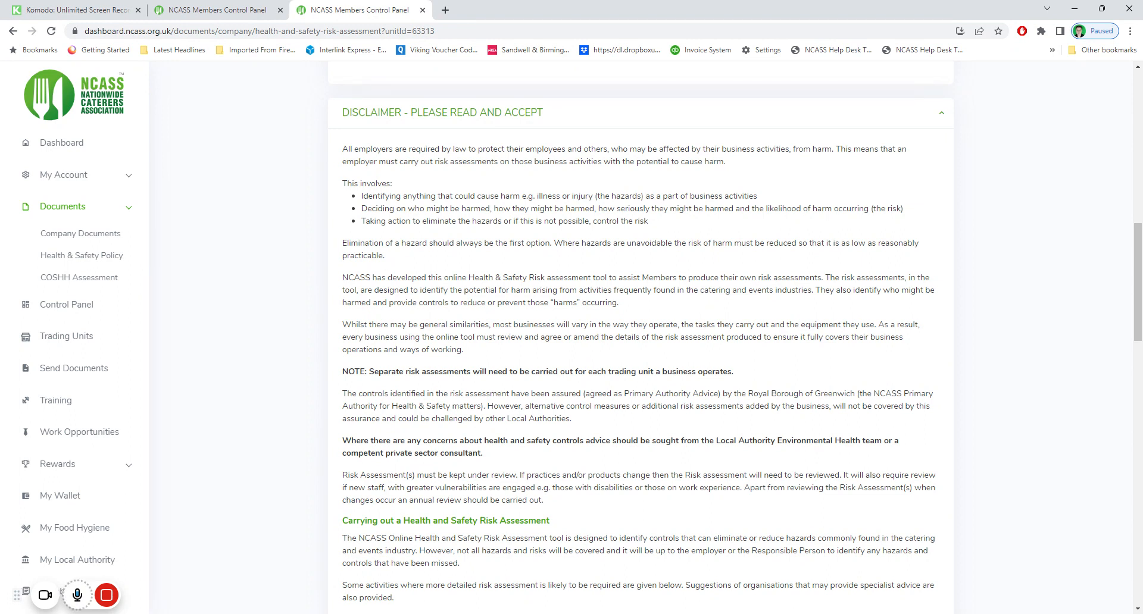
{"action": "scroll", "coordinate": [640, 338], "scroll_direction": "down", "scroll_amount": 5}
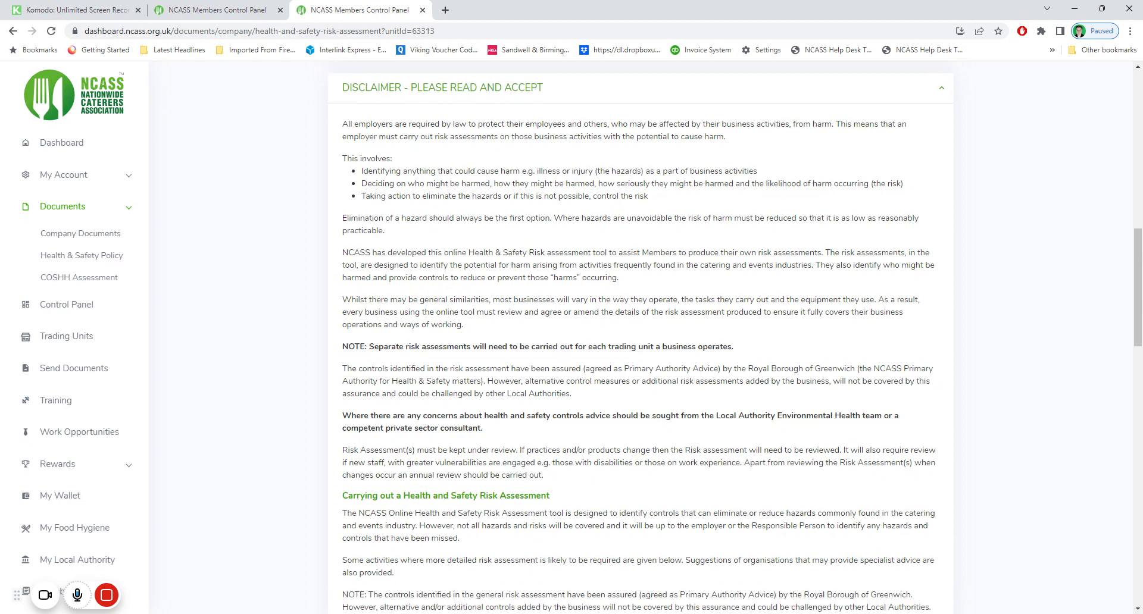
{"action": "left_click_drag", "start_coordinate": [366, 372], "coordinate": [490, 396]}
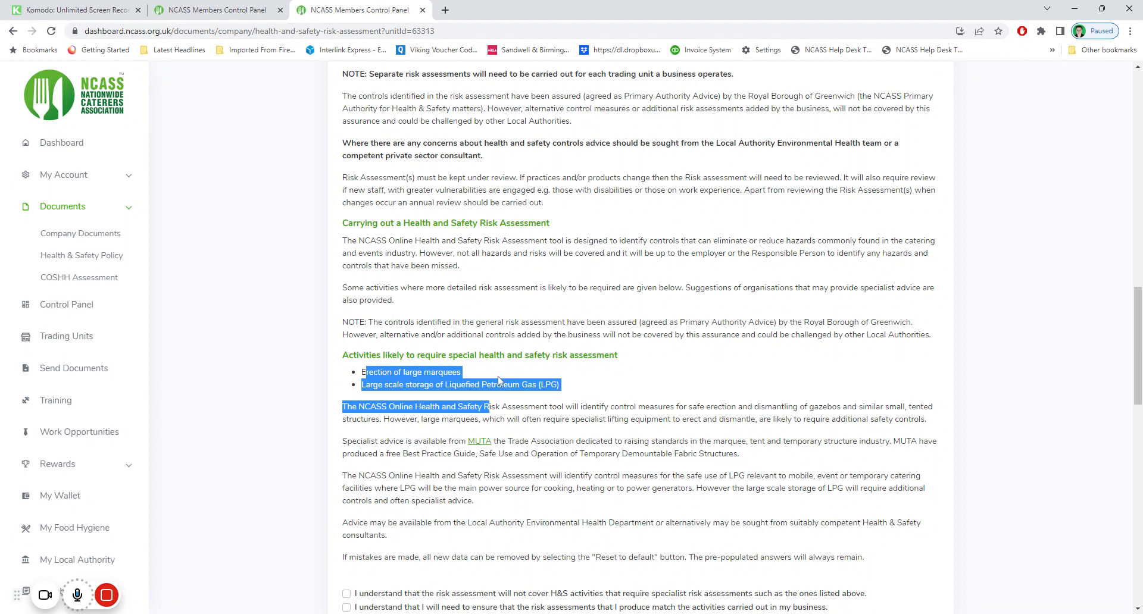
{"action": "left_click", "coordinate": [535, 354]}
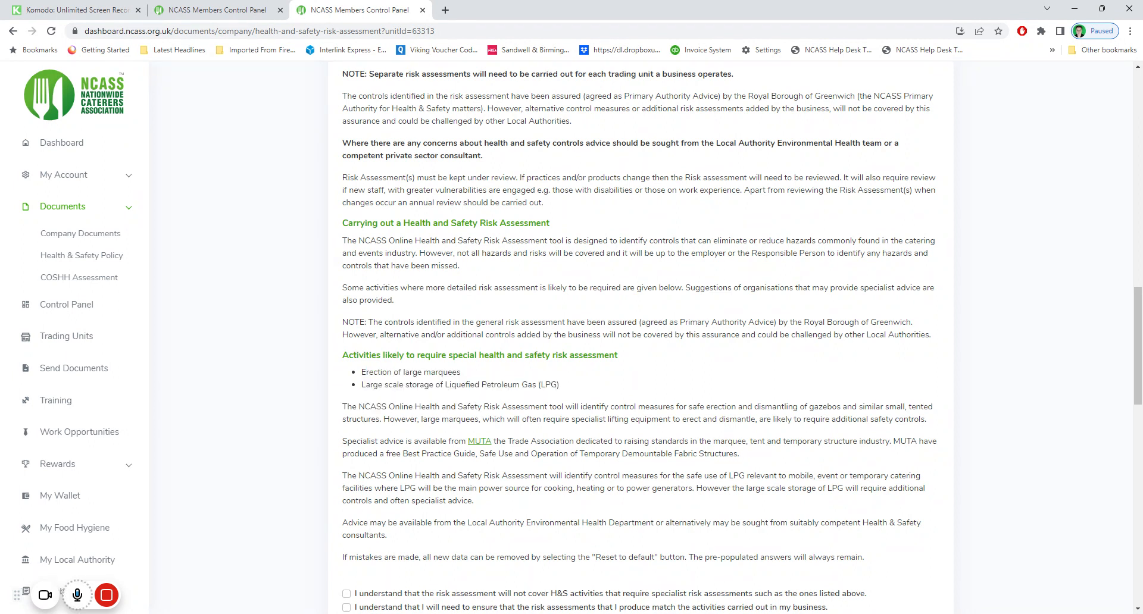
{"action": "scroll", "coordinate": [489, 340], "scroll_direction": "down", "scroll_amount": 5}
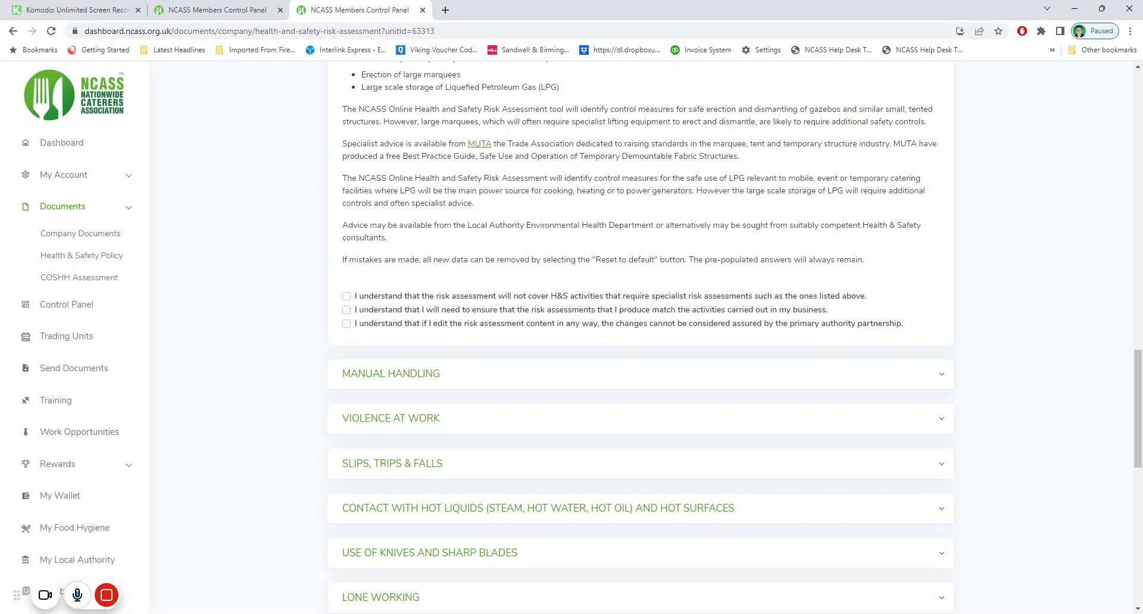
Tick all three 'I understand…' disclaimer acknowledgements to reveal Manual Handling
{"action": "left_click", "coordinate": [346, 296]}
{"action": "left_click", "coordinate": [347, 310]}
{"action": "left_click", "coordinate": [346, 324]}
{"action": "scroll", "coordinate": [352, 327], "scroll_direction": "down", "scroll_amount": 8}
{"action": "scroll", "coordinate": [438, 318], "scroll_direction": "up", "scroll_amount": 15}
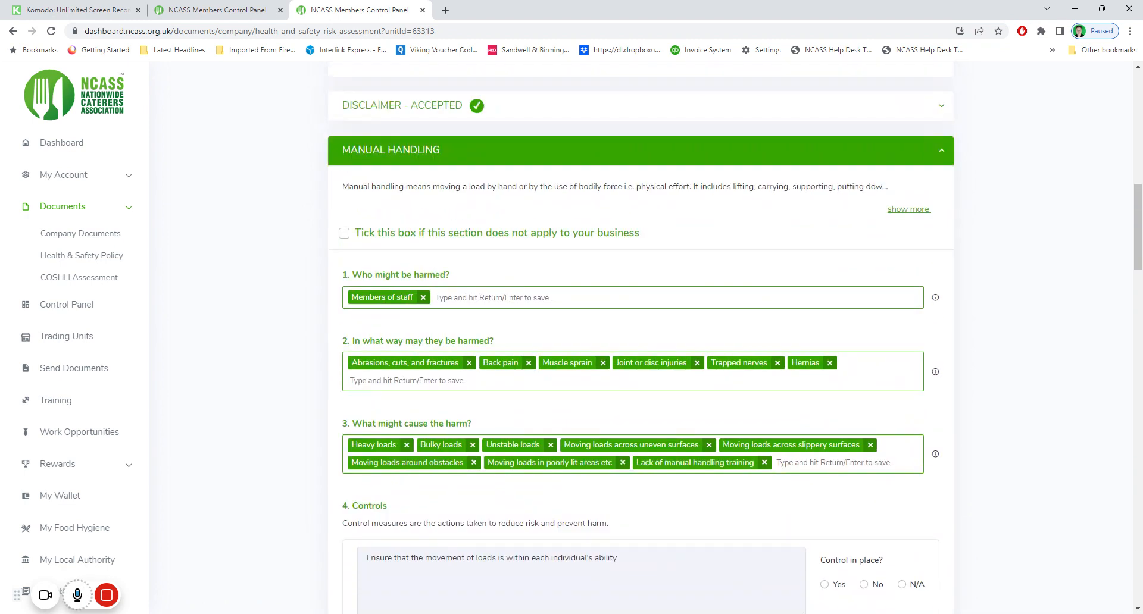
Add and then remove 'Customers' as people at risk, and drop Hernias from the harms
{"action": "scroll", "coordinate": [527, 317], "scroll_direction": "up", "scroll_amount": 1}
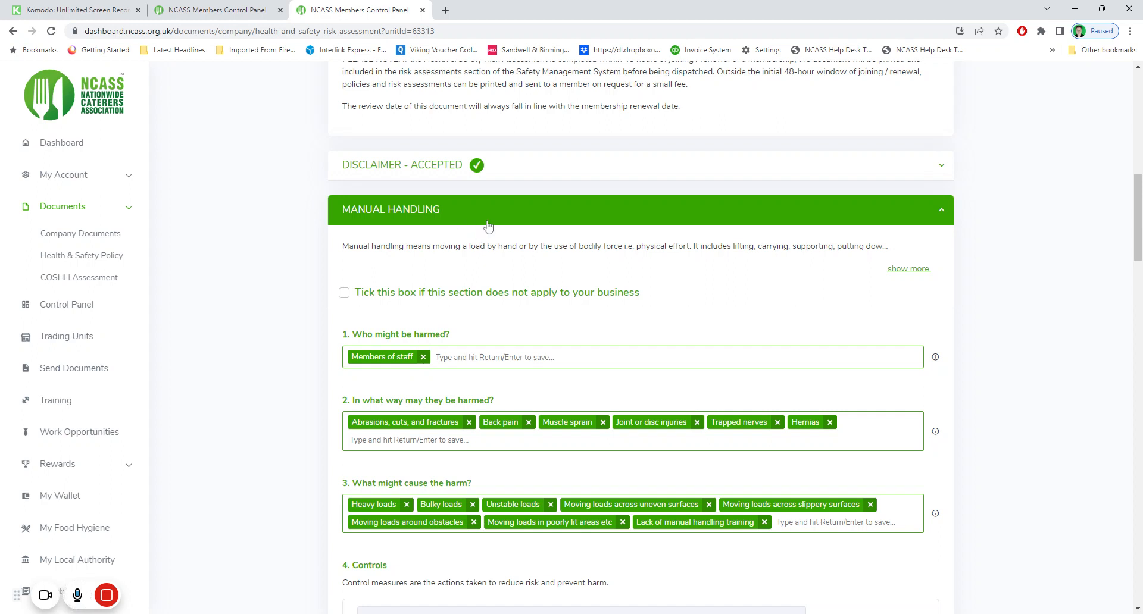
{"action": "scroll", "coordinate": [486, 315], "scroll_direction": "down", "scroll_amount": 2}
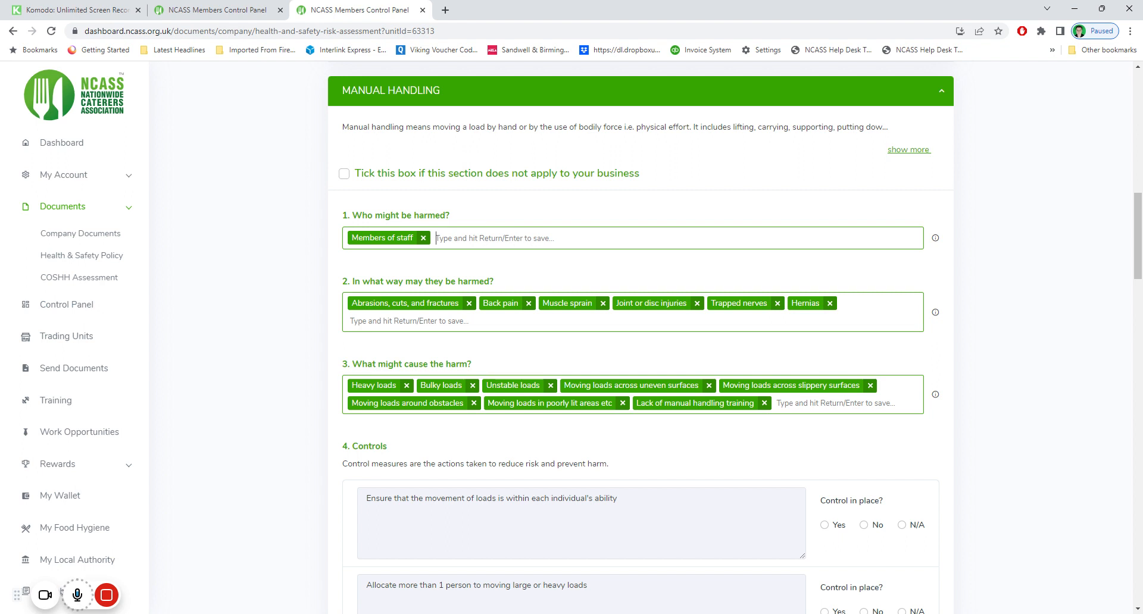
{"action": "type", "text": "Customers"}
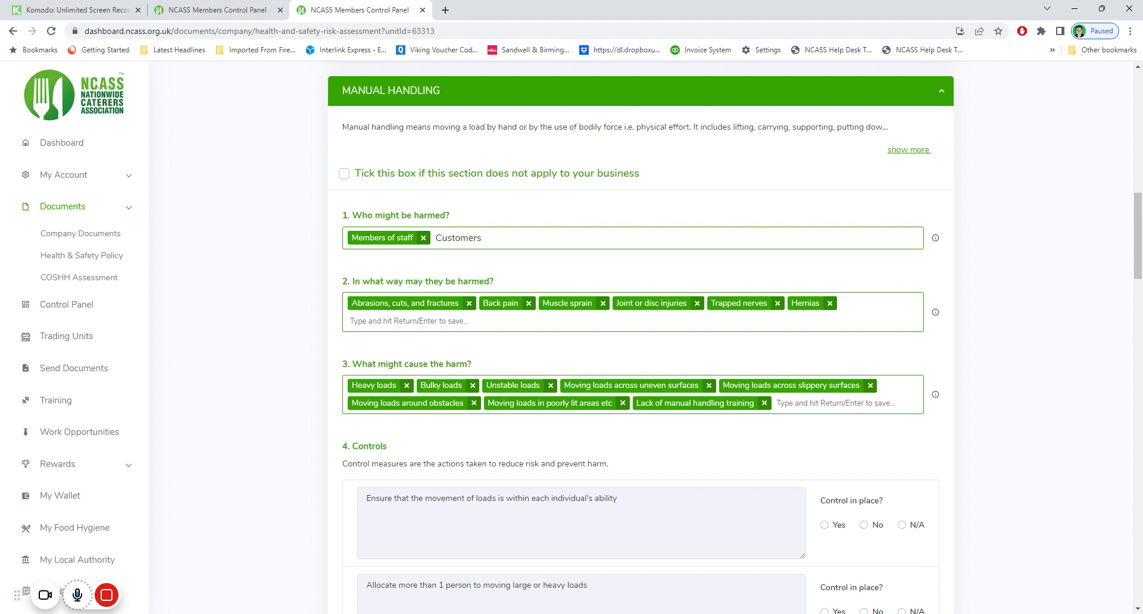
{"action": "key", "text": "Return"}
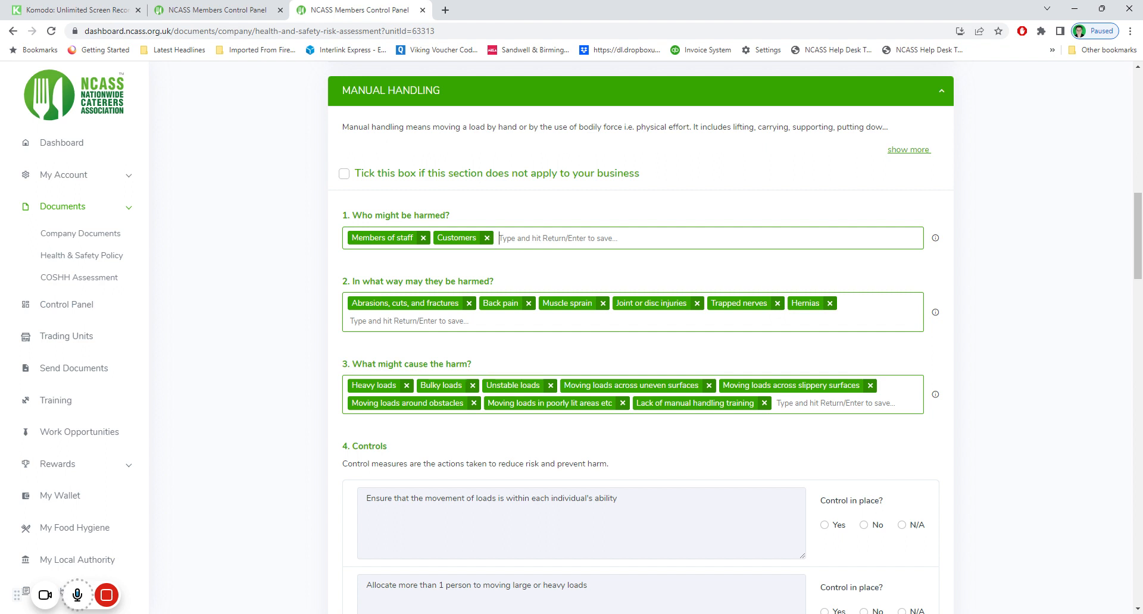
{"action": "key", "text": "BackSpace"}
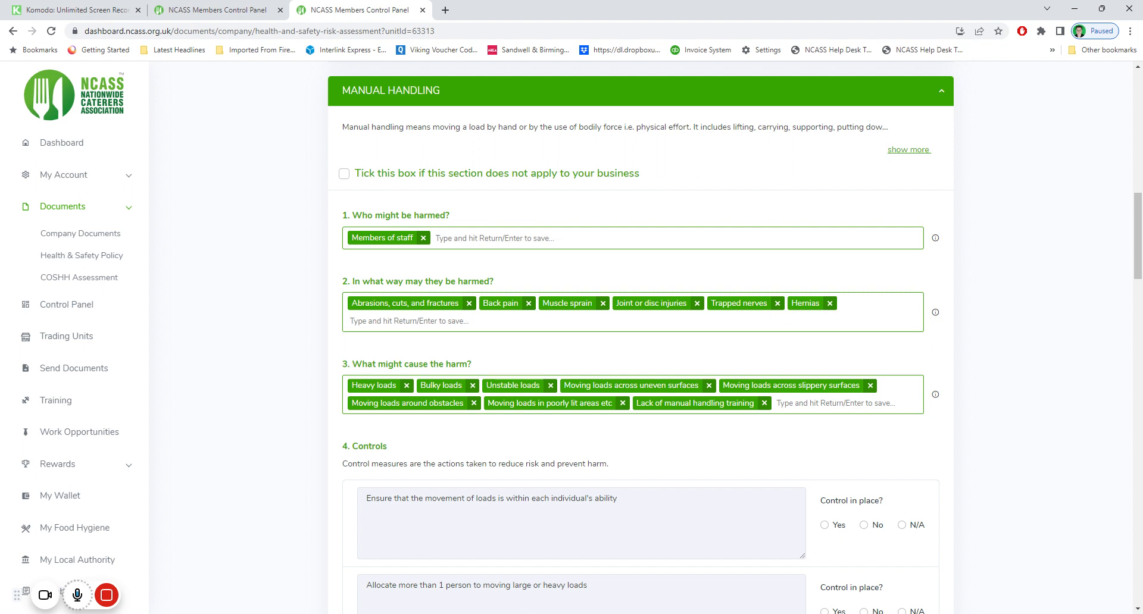
{"action": "left_click", "coordinate": [829, 303]}
Remove Trapped nerves from the harms, then reset the assessment to its defaults
{"action": "left_click", "coordinate": [777, 304]}
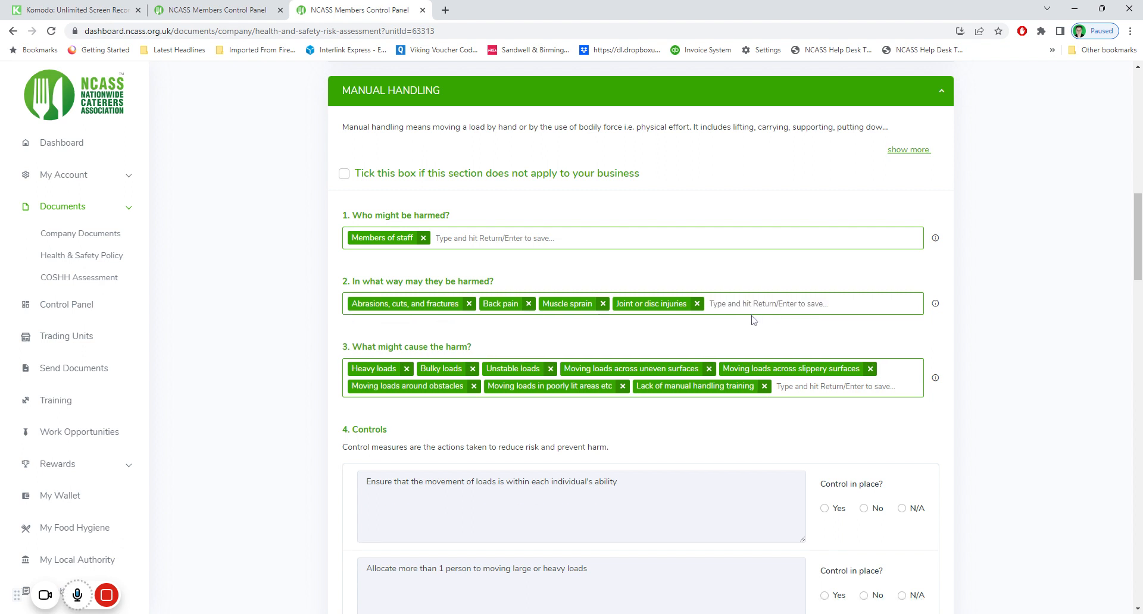
{"action": "scroll", "coordinate": [748, 332], "scroll_direction": "up", "scroll_amount": 1}
{"action": "scroll", "coordinate": [749, 332], "scroll_direction": "up", "scroll_amount": 10}
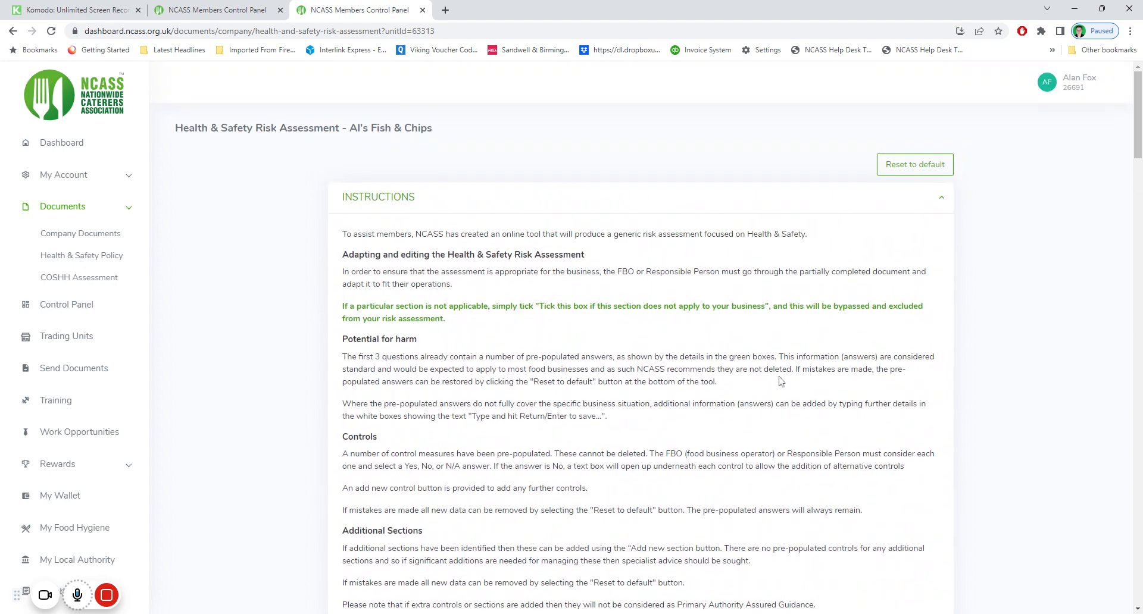
{"action": "left_click", "coordinate": [894, 172]}
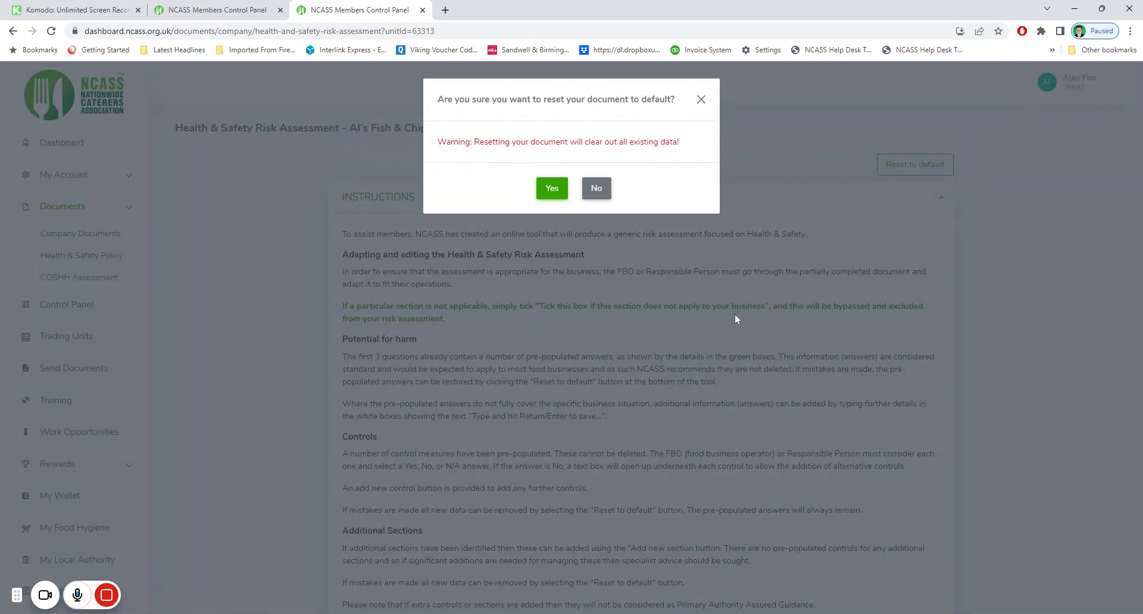
{"action": "left_click", "coordinate": [552, 190]}
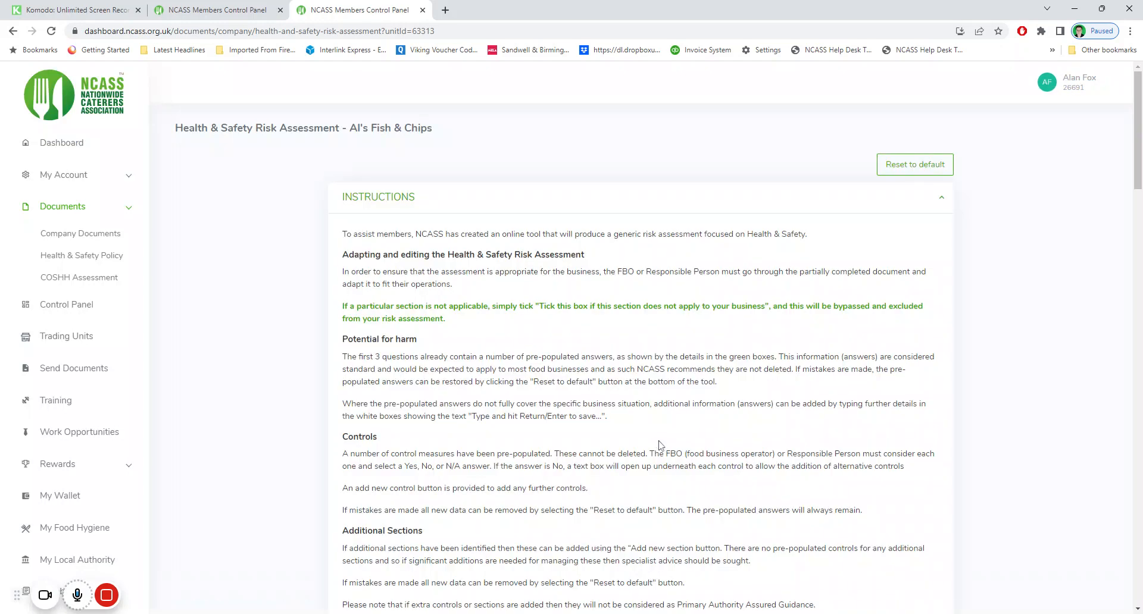
Re-accept all three disclaimer acknowledgements so Manual Handling expands
{"action": "scroll", "coordinate": [659, 445], "scroll_direction": "down", "scroll_amount": 20}
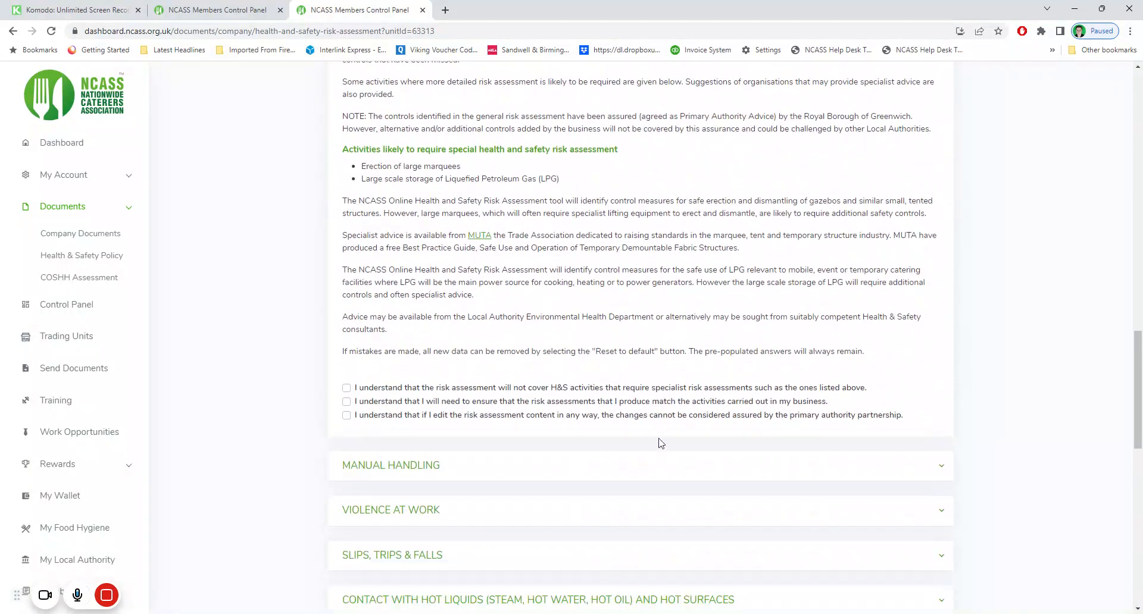
{"action": "scroll", "coordinate": [659, 443], "scroll_direction": "down", "scroll_amount": 2}
{"action": "left_click", "coordinate": [346, 236]}
{"action": "left_click", "coordinate": [346, 250]}
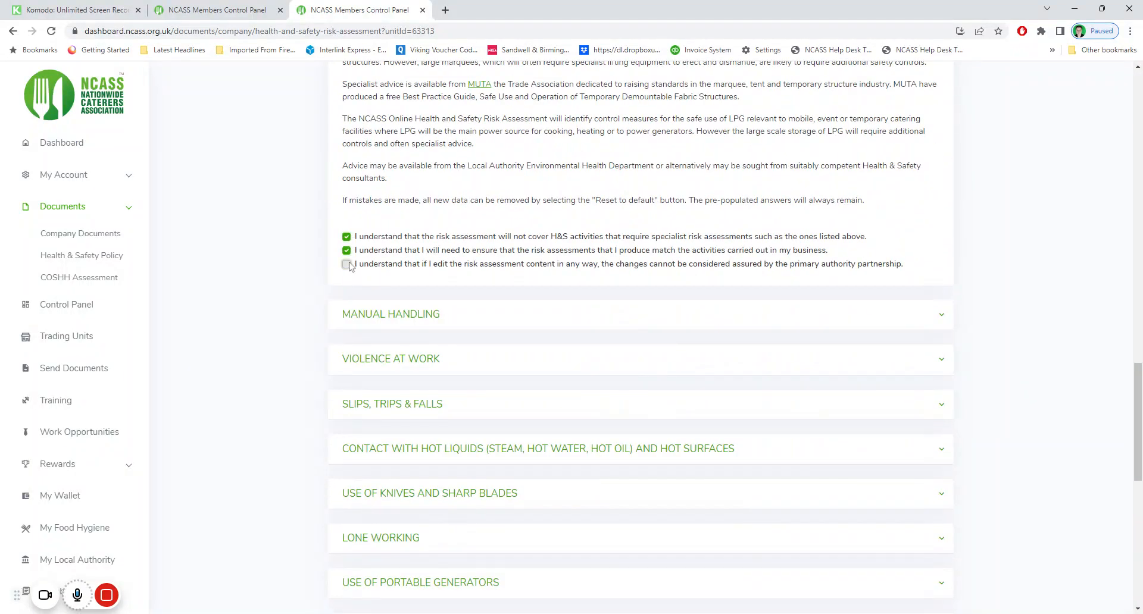
{"action": "left_click", "coordinate": [346, 263]}
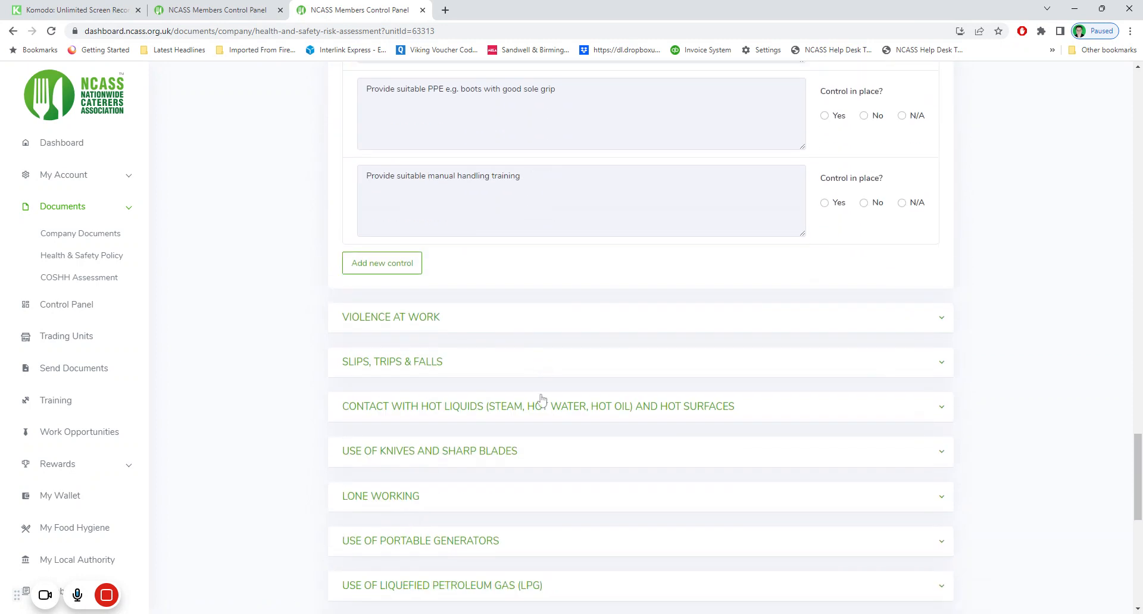
{"action": "scroll", "coordinate": [542, 398], "scroll_direction": "up", "scroll_amount": 20}
{"action": "scroll", "coordinate": [556, 418], "scroll_direction": "down", "scroll_amount": 4}
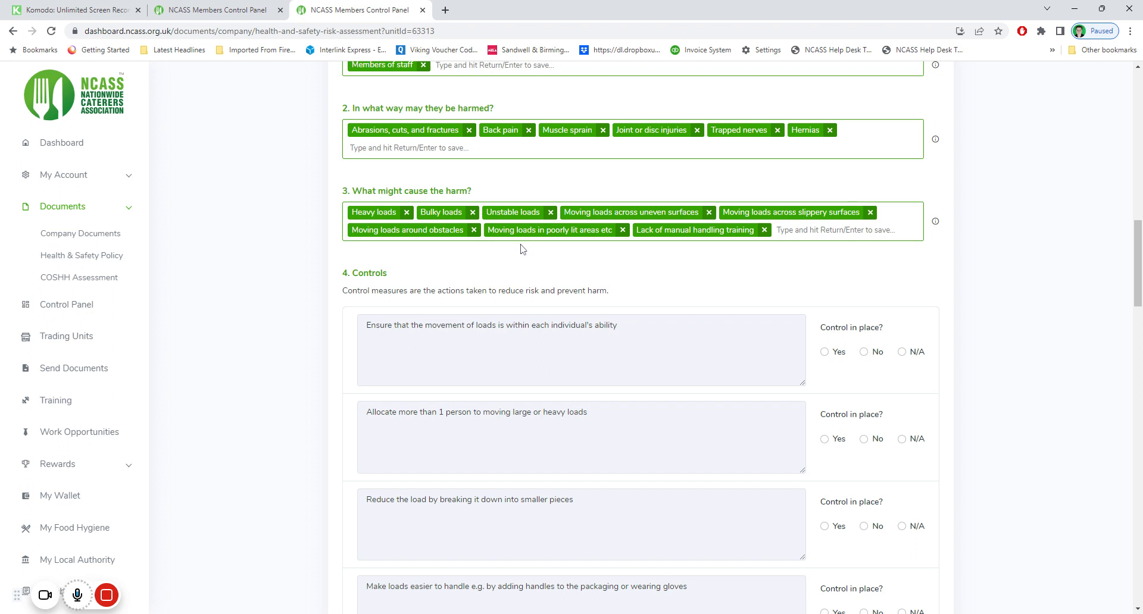
Mark the first four Manual Handling controls, through making loads easier to handle, as Yes
{"action": "left_click", "coordinate": [776, 230]}
{"action": "left_click", "coordinate": [824, 352]}
{"action": "scroll", "coordinate": [676, 371], "scroll_direction": "down", "scroll_amount": 2}
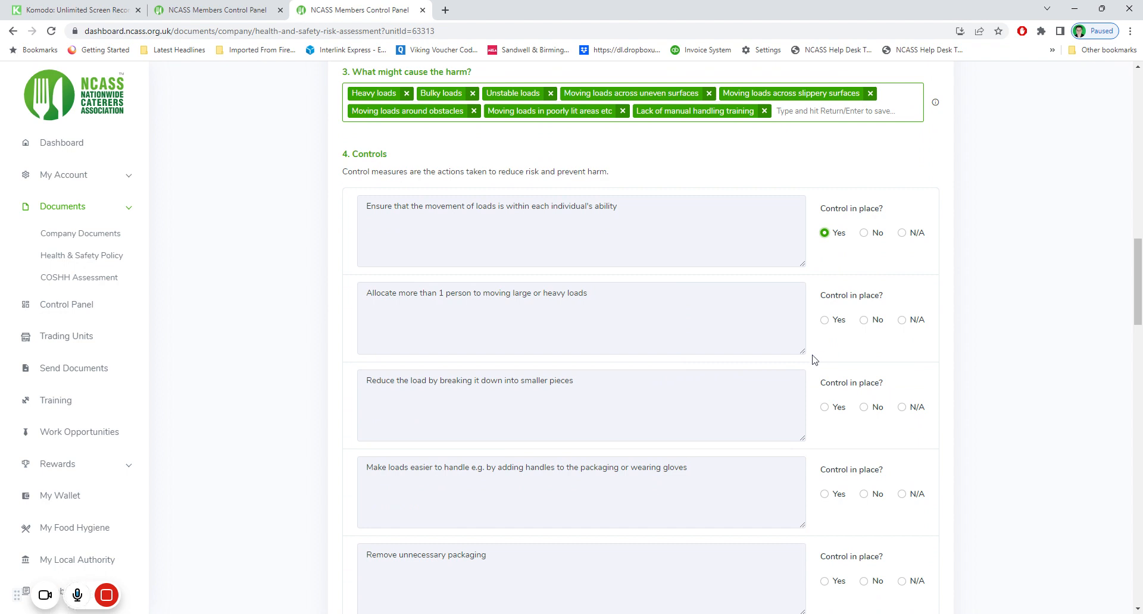
{"action": "left_click", "coordinate": [838, 322]}
{"action": "scroll", "coordinate": [773, 411], "scroll_direction": "down", "scroll_amount": 2}
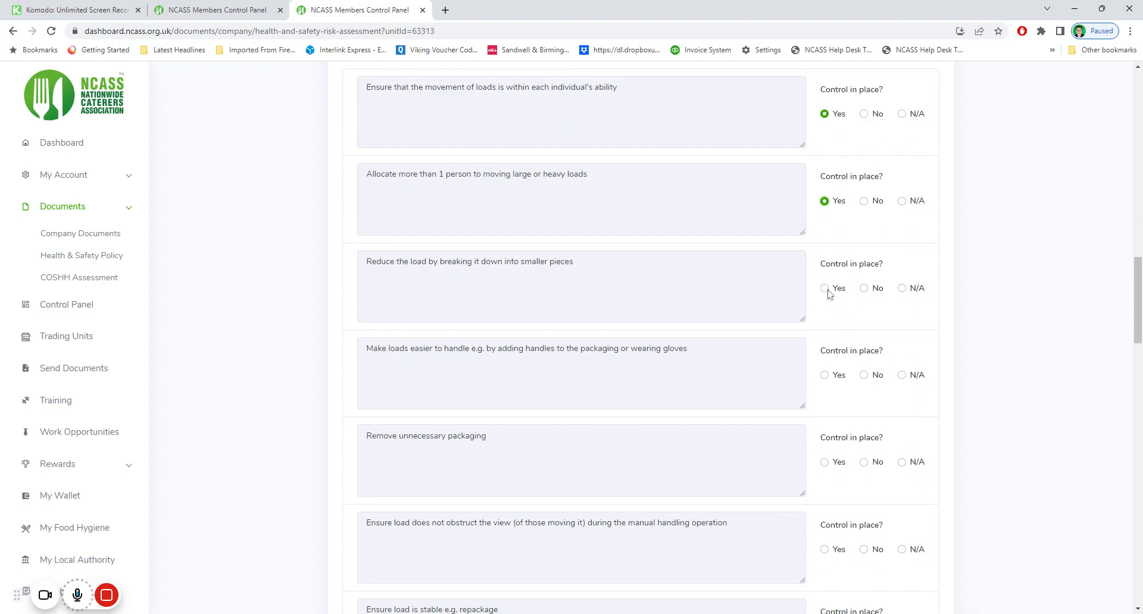
{"action": "left_click", "coordinate": [826, 292]}
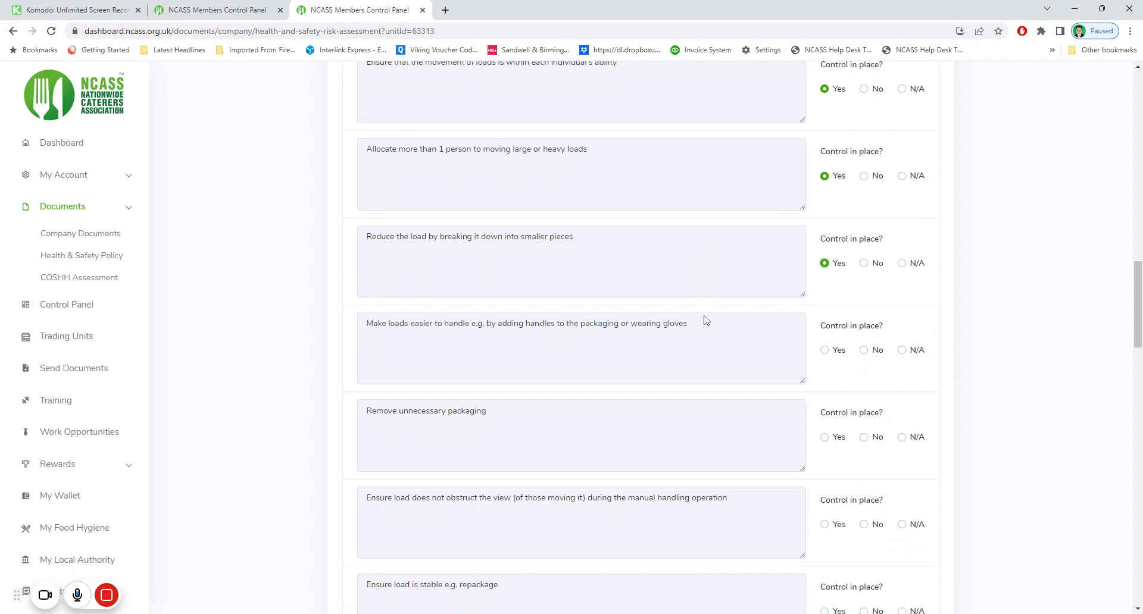
{"action": "scroll", "coordinate": [750, 303], "scroll_direction": "down", "scroll_amount": 2}
{"action": "left_click", "coordinate": [825, 259]}
Mark removing packaging, unobstructed view, stable loads and lifting aids controls as Yes
{"action": "left_click", "coordinate": [825, 346]}
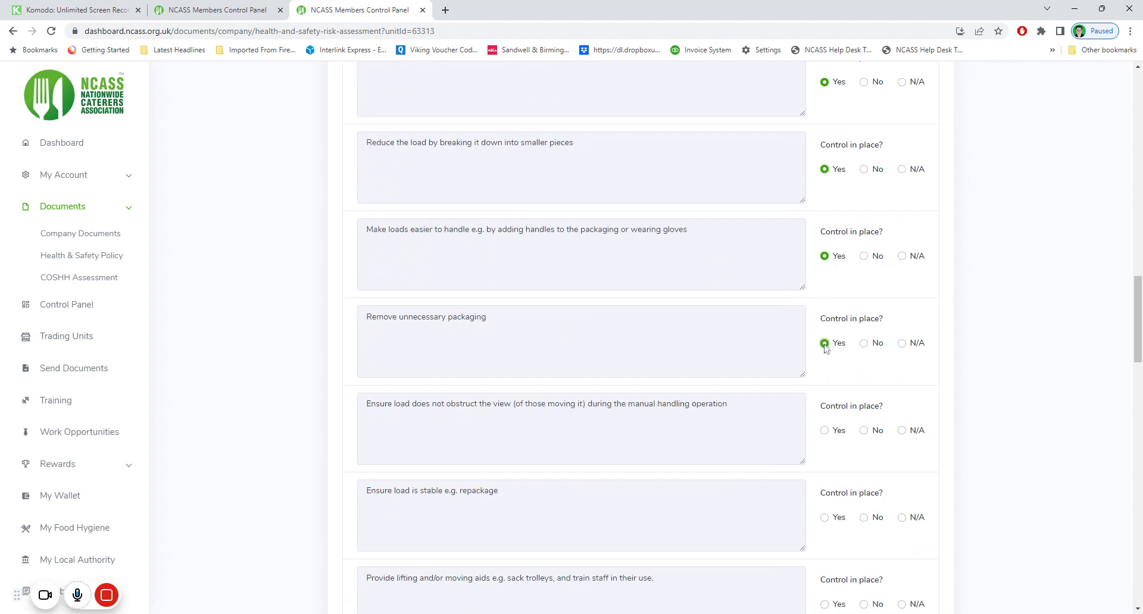
{"action": "scroll", "coordinate": [826, 352], "scroll_direction": "down", "scroll_amount": 1}
{"action": "left_click", "coordinate": [825, 372]}
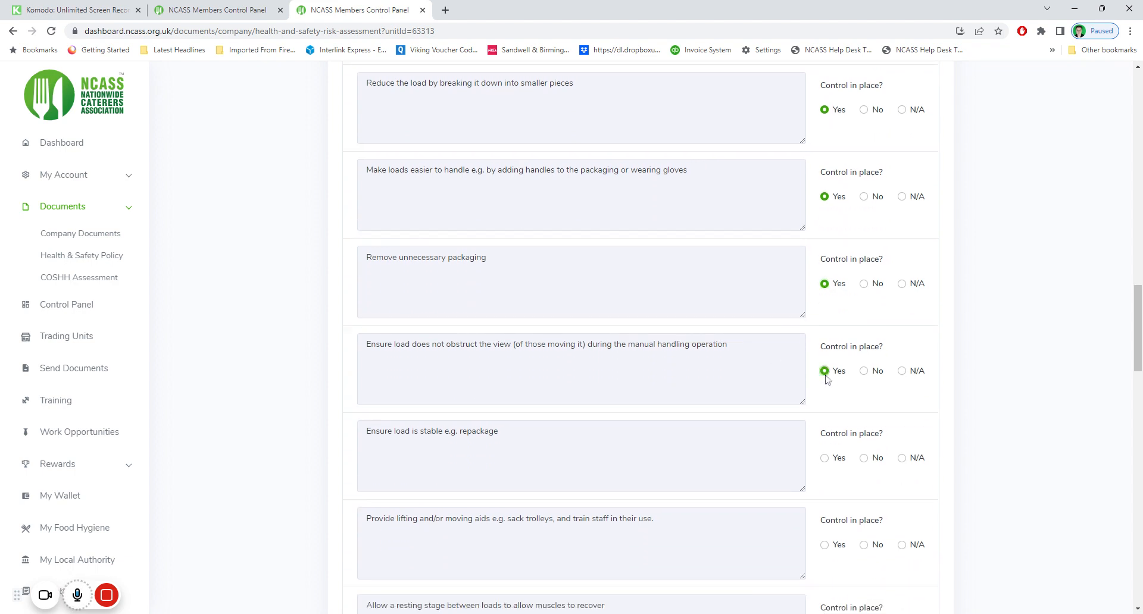
{"action": "scroll", "coordinate": [760, 365], "scroll_direction": "down", "scroll_amount": 2}
{"action": "left_click", "coordinate": [825, 340]}
{"action": "scroll", "coordinate": [741, 374], "scroll_direction": "down", "scroll_amount": 1}
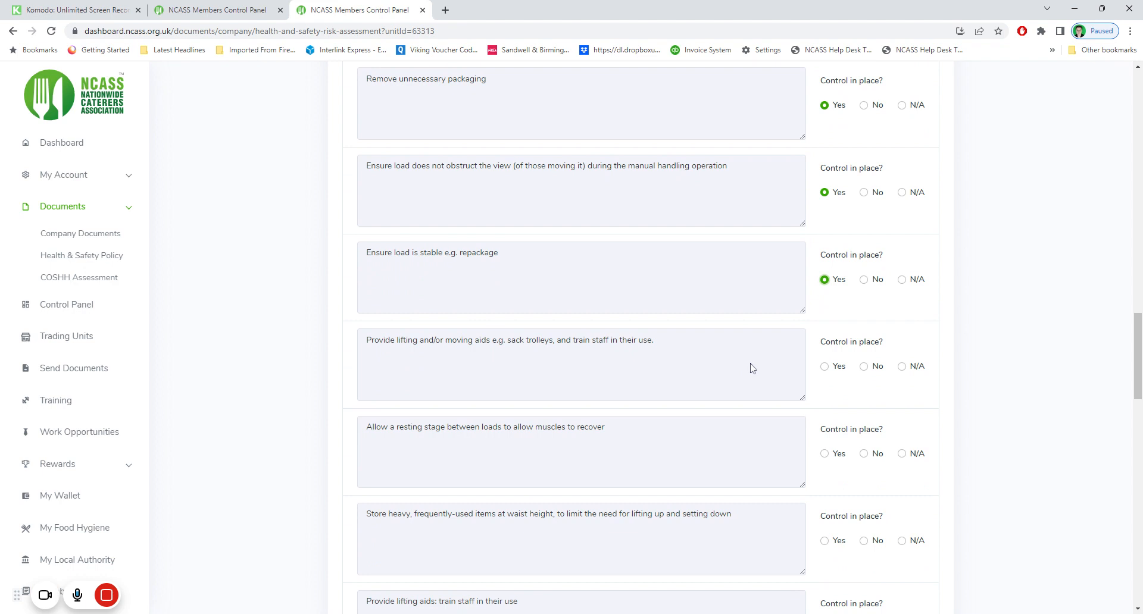
{"action": "left_click", "coordinate": [825, 368]}
{"action": "scroll", "coordinate": [702, 408], "scroll_direction": "down", "scroll_amount": 1}
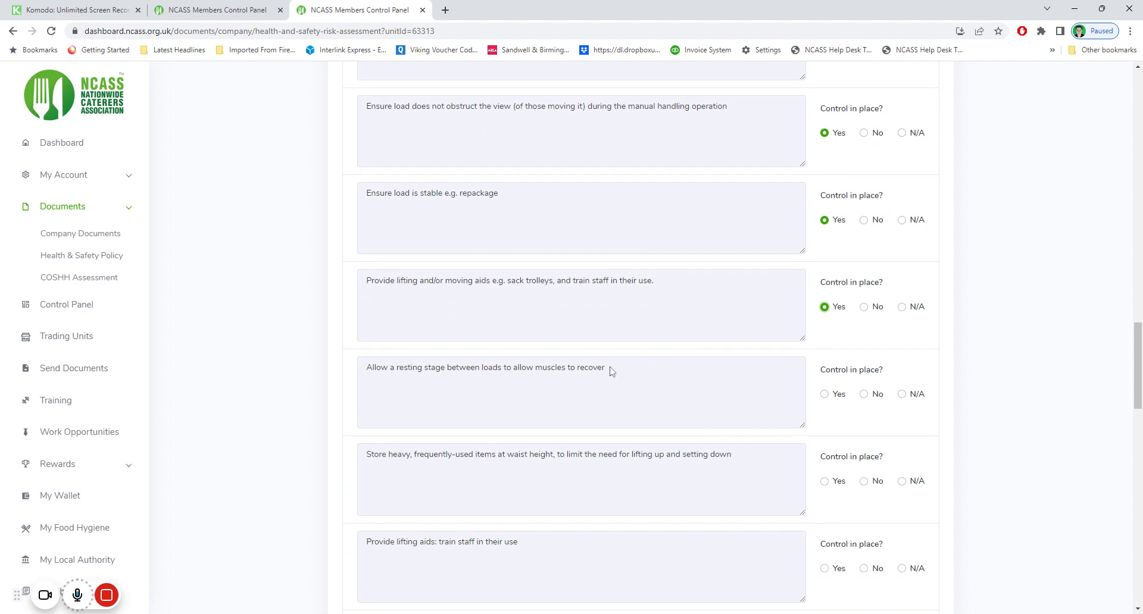
Set 'Allow a resting stage' to No with alternative measure 'Allow multiple resting stages'
{"action": "left_click", "coordinate": [864, 395]}
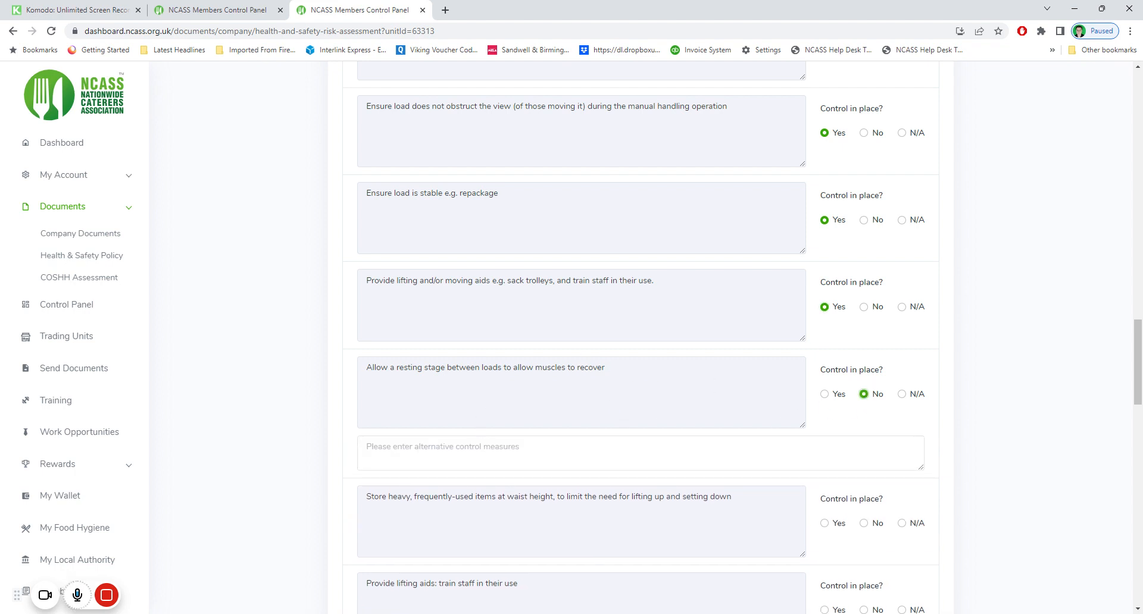
{"action": "left_click", "coordinate": [367, 447]}
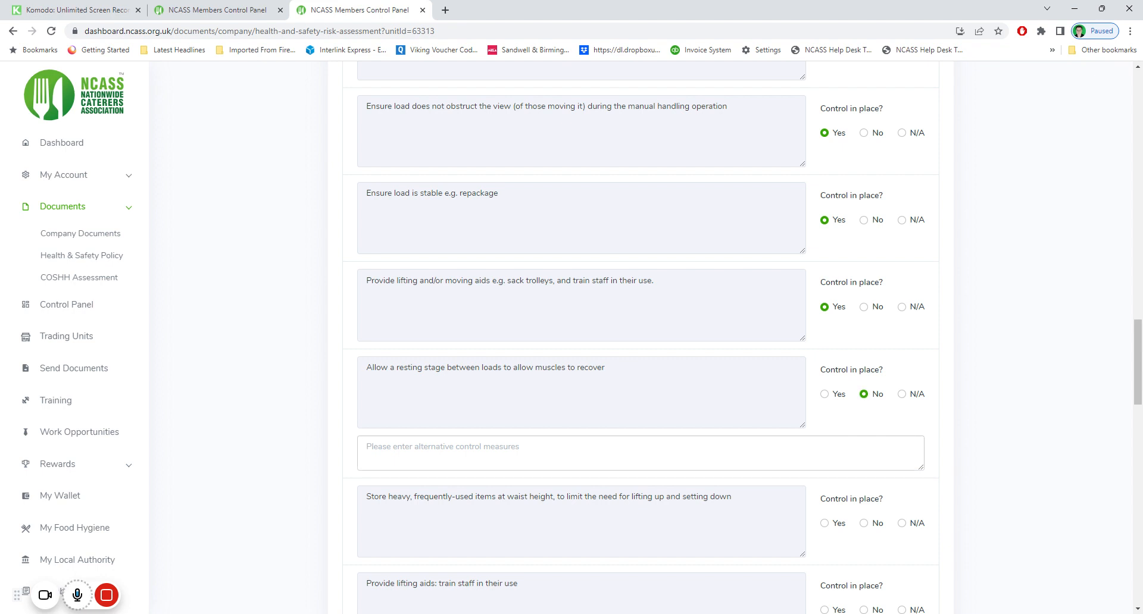
{"action": "scroll", "coordinate": [641, 341], "scroll_direction": "up", "scroll_amount": 2}
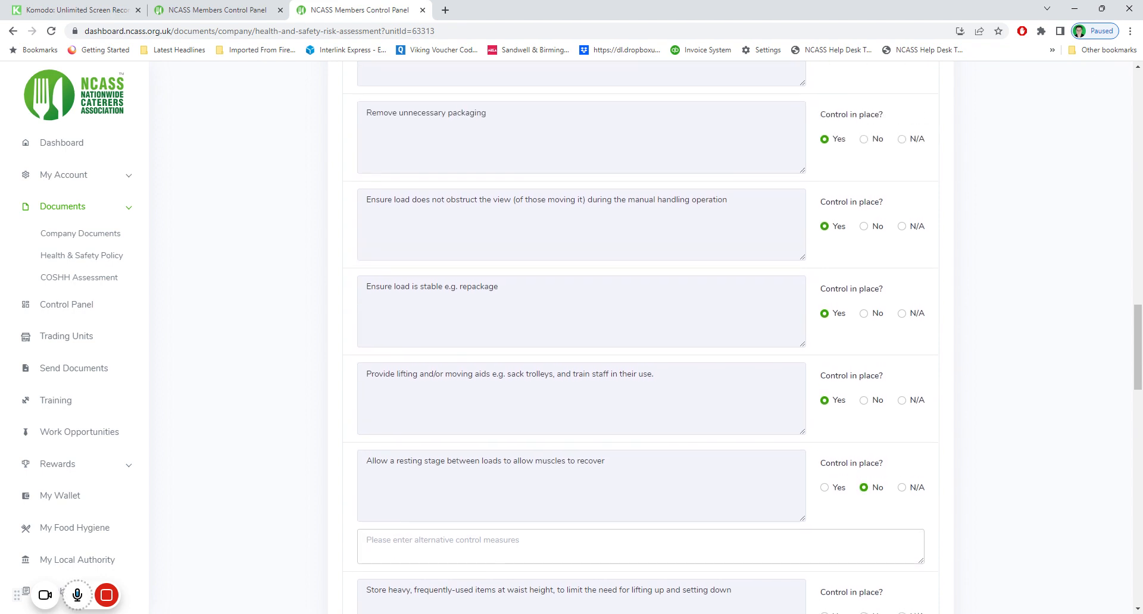
{"action": "scroll", "coordinate": [611, 462], "scroll_direction": "down", "scroll_amount": 2}
{"action": "type", "text": "Allow multiple"}
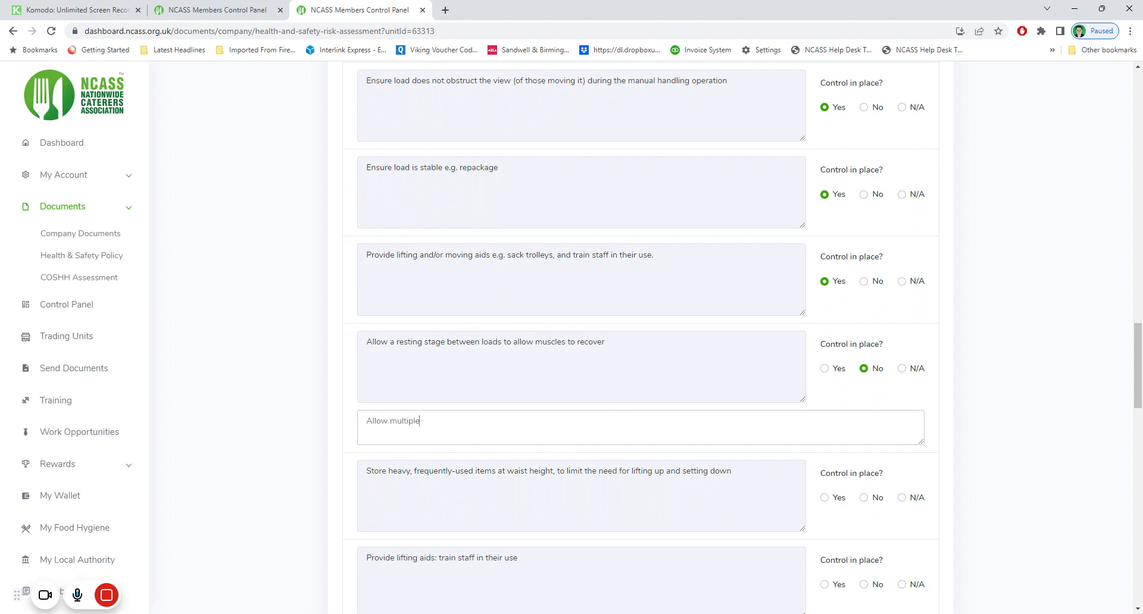
{"action": "type", "text": " resting stages"}
{"action": "scroll", "coordinate": [699, 370], "scroll_direction": "down", "scroll_amount": 1}
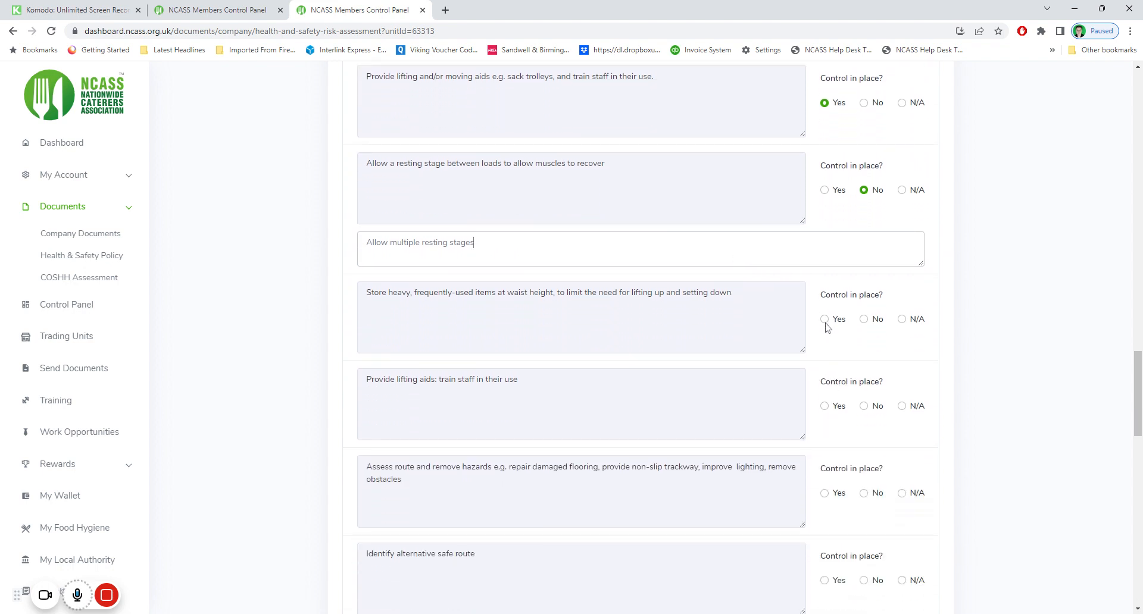
Mark waist-height storage, lifting aids, route hazards, PPE and training Yes; alternative safe route N/A
{"action": "left_click", "coordinate": [825, 320]}
{"action": "scroll", "coordinate": [827, 411], "scroll_direction": "down", "scroll_amount": 2}
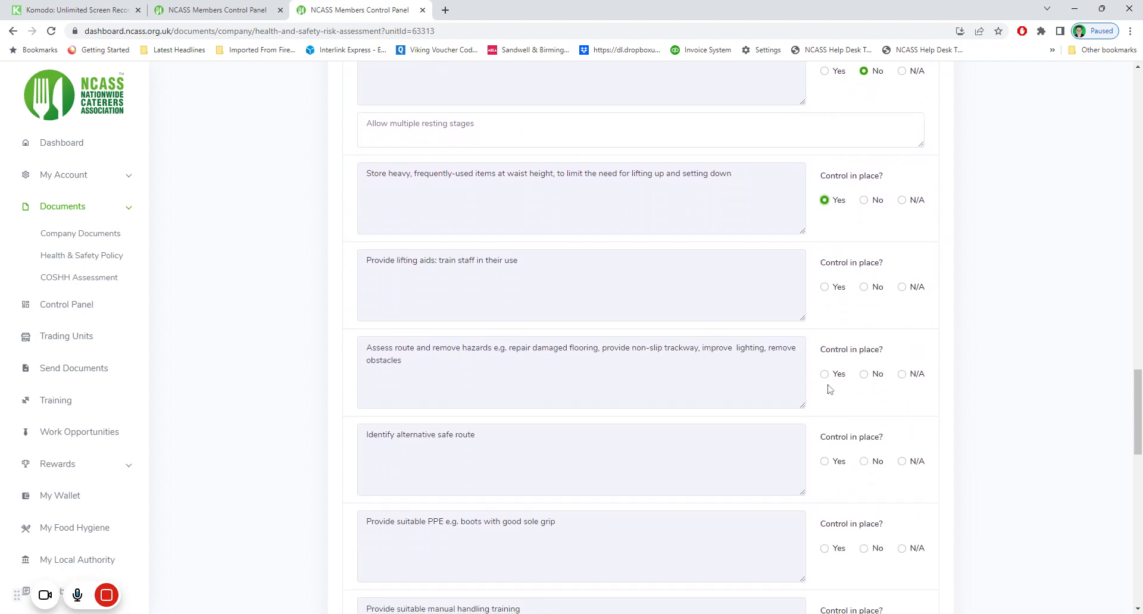
{"action": "left_click", "coordinate": [826, 288]}
{"action": "scroll", "coordinate": [770, 379], "scroll_direction": "down", "scroll_amount": 1}
{"action": "left_click", "coordinate": [824, 317]}
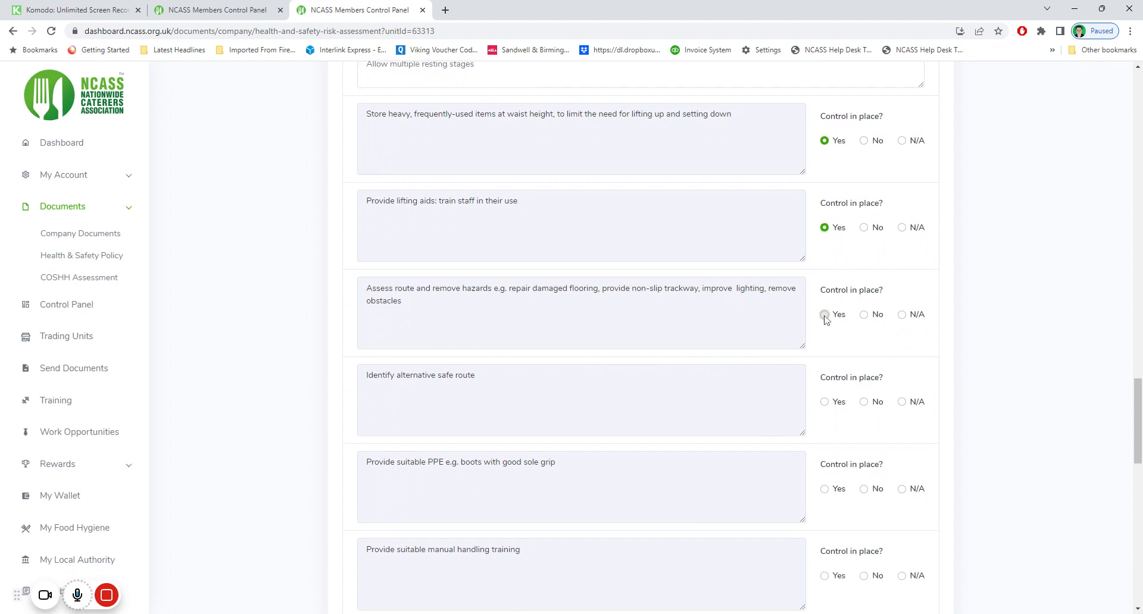
{"action": "scroll", "coordinate": [821, 366], "scroll_direction": "down", "scroll_amount": 2}
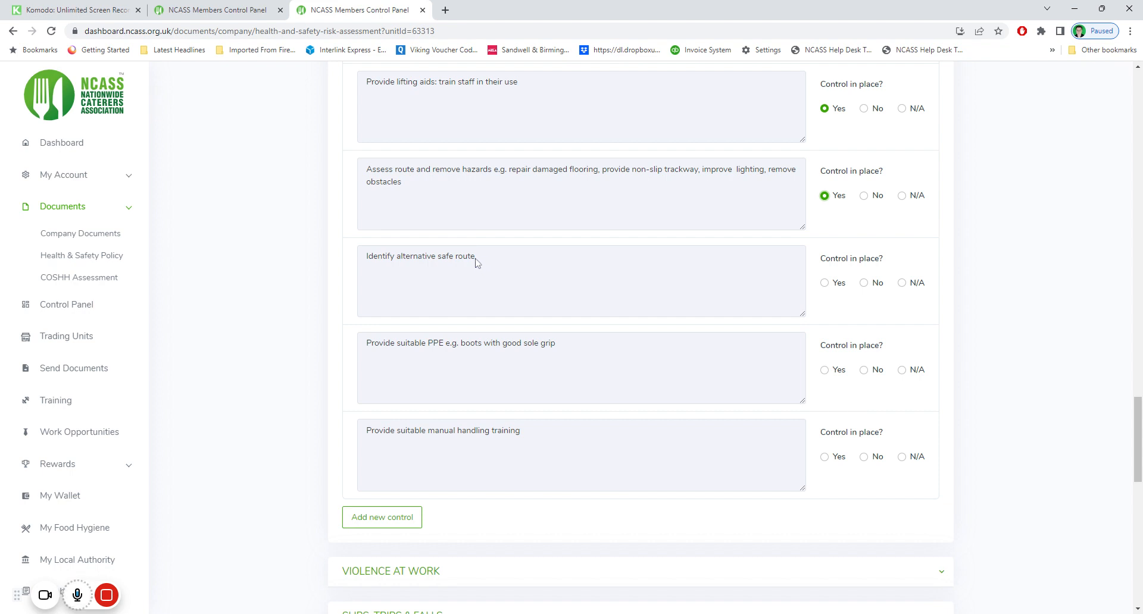
{"action": "left_click", "coordinate": [902, 284]}
{"action": "left_click", "coordinate": [824, 370]}
{"action": "scroll", "coordinate": [800, 369], "scroll_direction": "down", "scroll_amount": 2}
{"action": "left_click", "coordinate": [824, 339]}
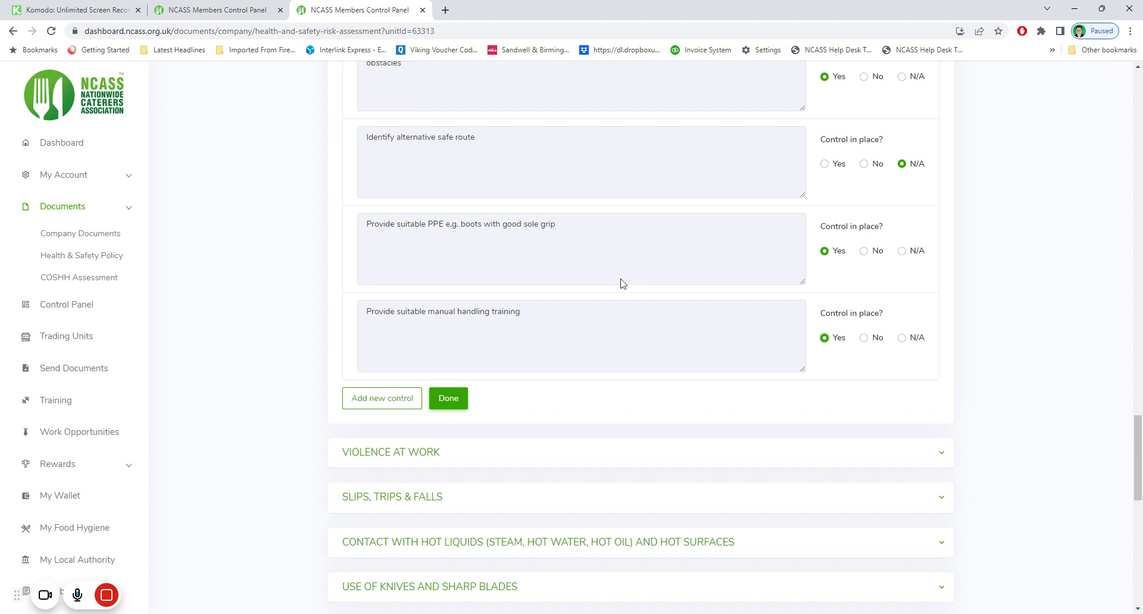
Add a blank Manual Handling control row, then delete it again with confirmation
{"action": "scroll", "coordinate": [603, 367], "scroll_direction": "down", "scroll_amount": 1}
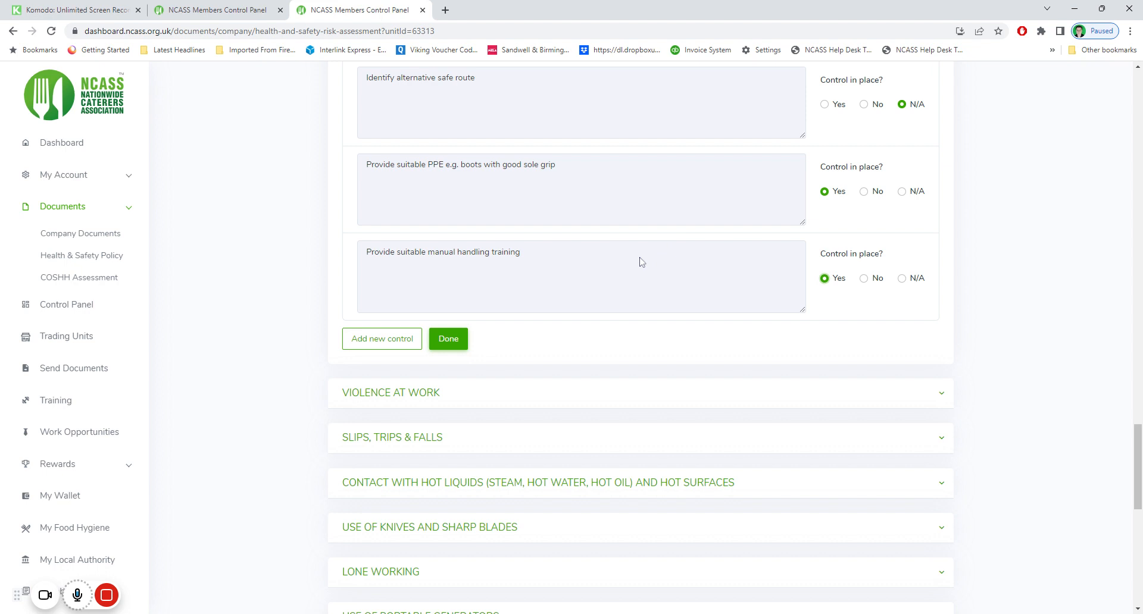
{"action": "left_click", "coordinate": [384, 340]}
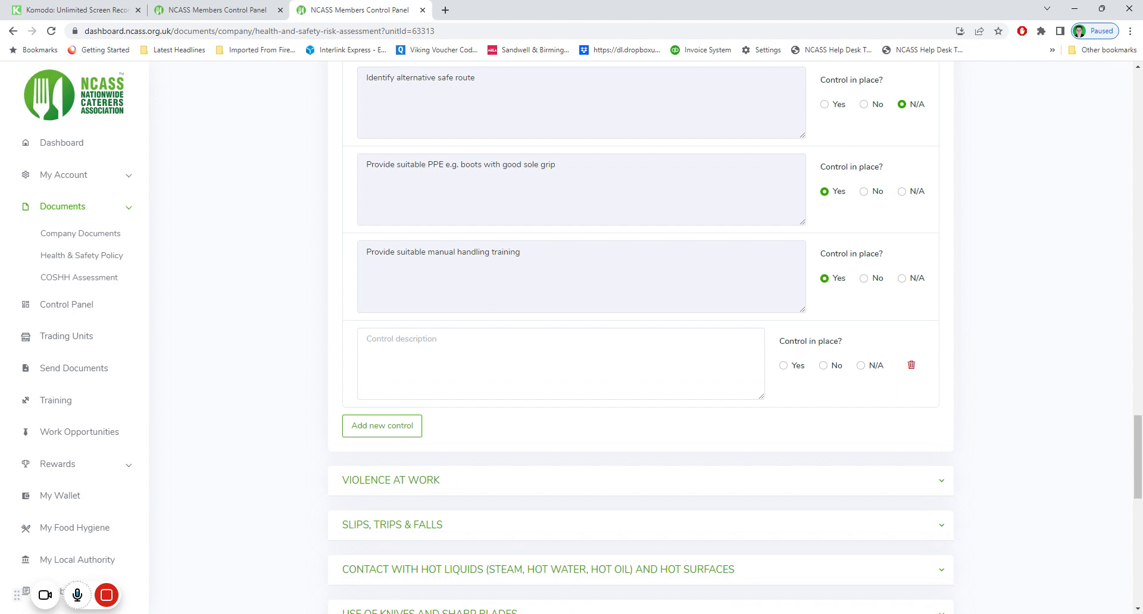
{"action": "left_click", "coordinate": [401, 339]}
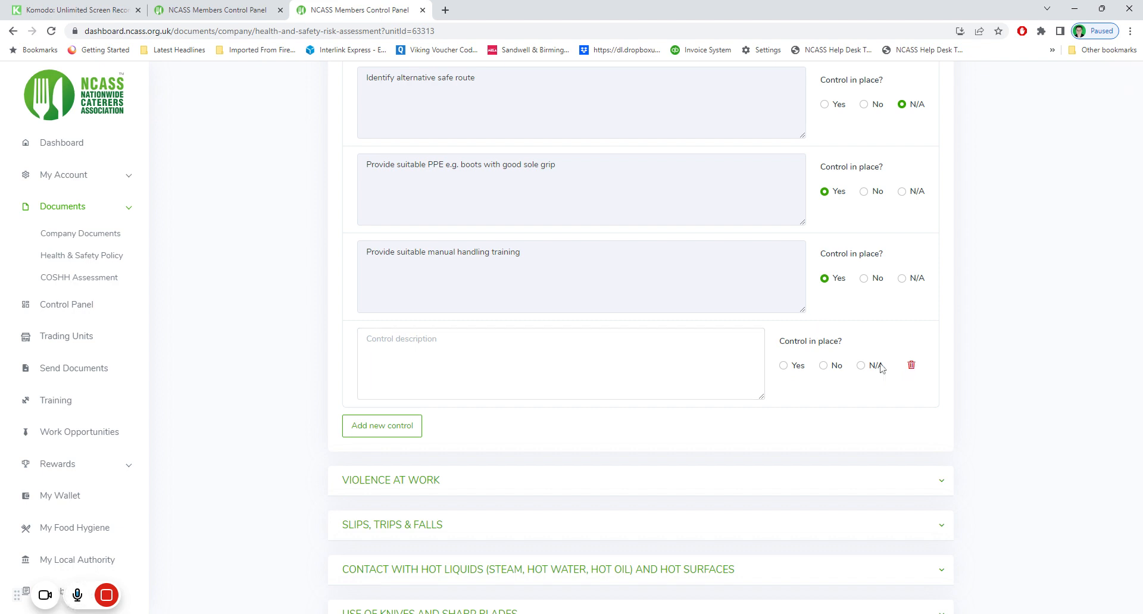
{"action": "left_click", "coordinate": [911, 365]}
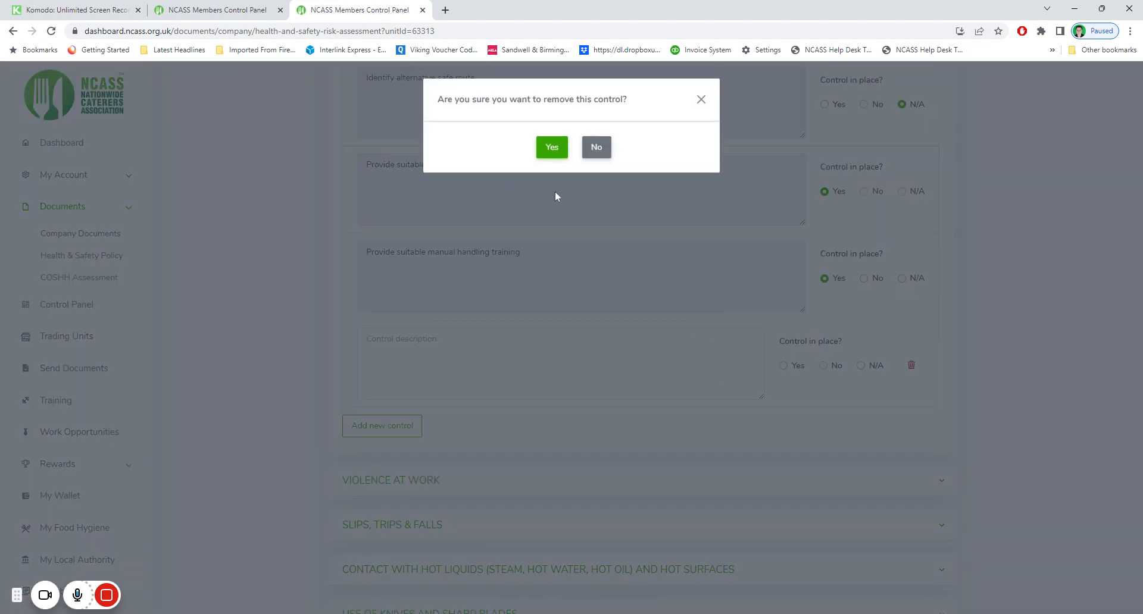
{"action": "left_click", "coordinate": [551, 148]}
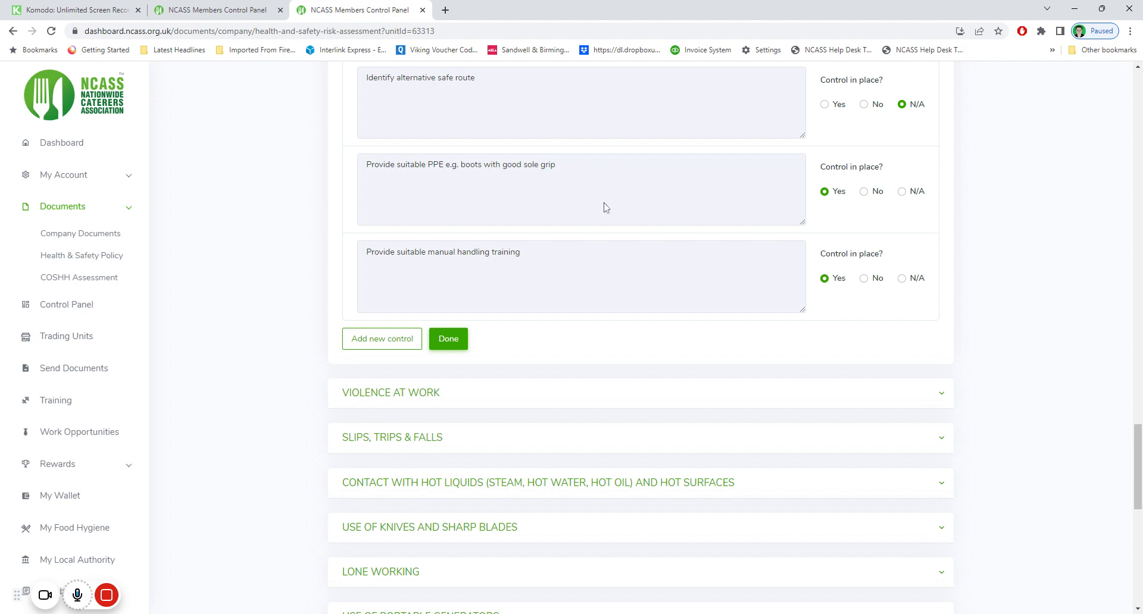
{"action": "scroll", "coordinate": [607, 230], "scroll_direction": "down", "scroll_amount": 1}
{"action": "scroll", "coordinate": [607, 229], "scroll_direction": "down", "scroll_amount": 3}
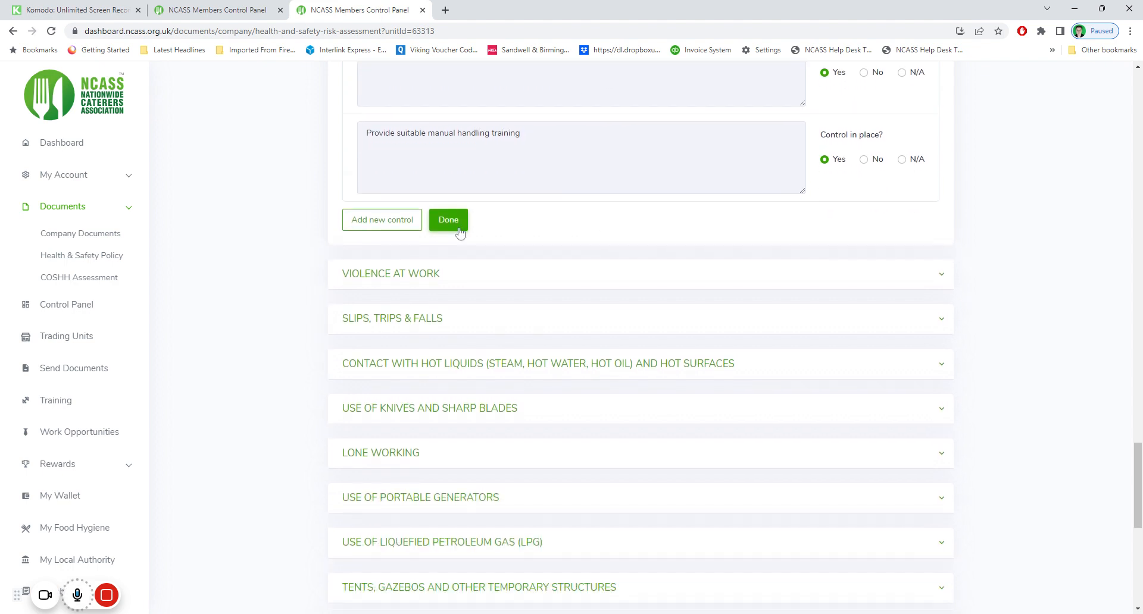
{"action": "left_click", "coordinate": [454, 229]}
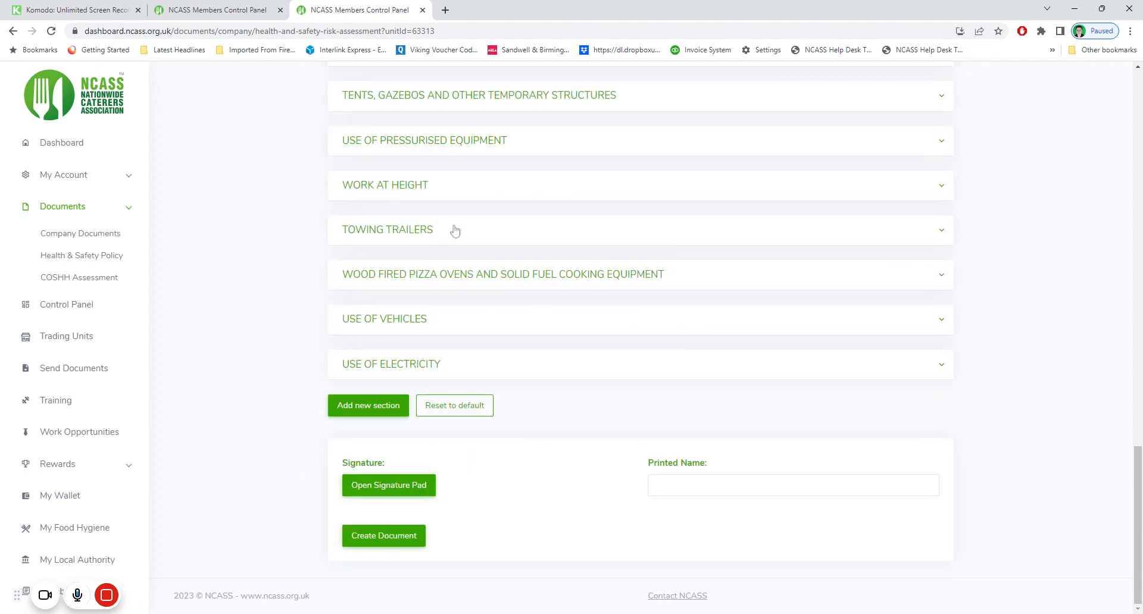
{"action": "scroll", "coordinate": [465, 250], "scroll_direction": "up", "scroll_amount": 4}
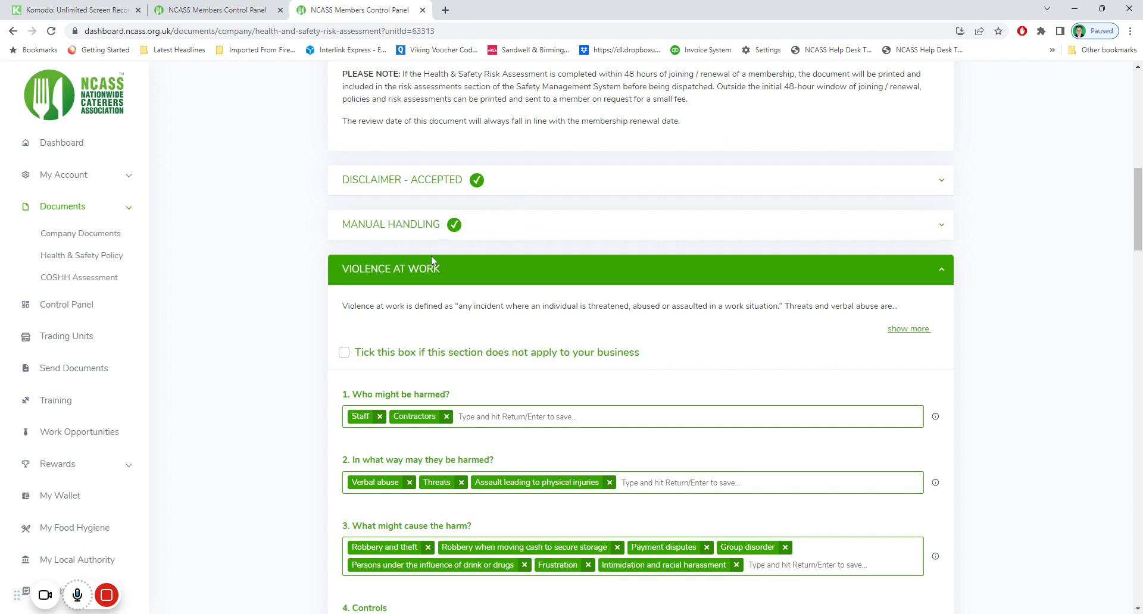
{"action": "scroll", "coordinate": [438, 264], "scroll_direction": "down", "scroll_amount": 2}
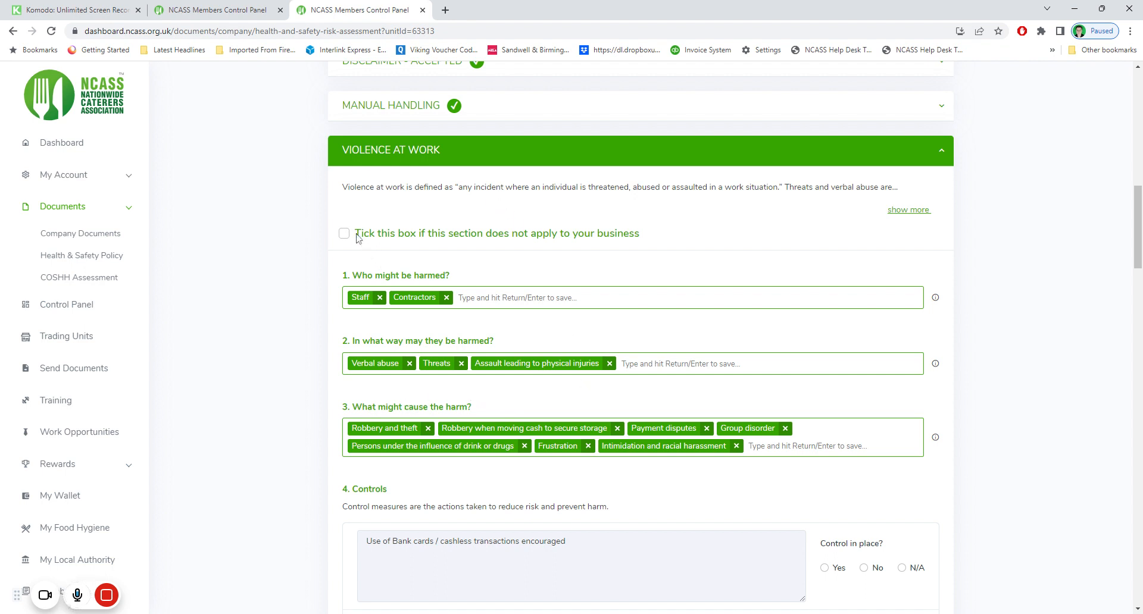
{"action": "scroll", "coordinate": [469, 271], "scroll_direction": "down", "scroll_amount": 3}
{"action": "scroll", "coordinate": [472, 286], "scroll_direction": "down", "scroll_amount": 20}
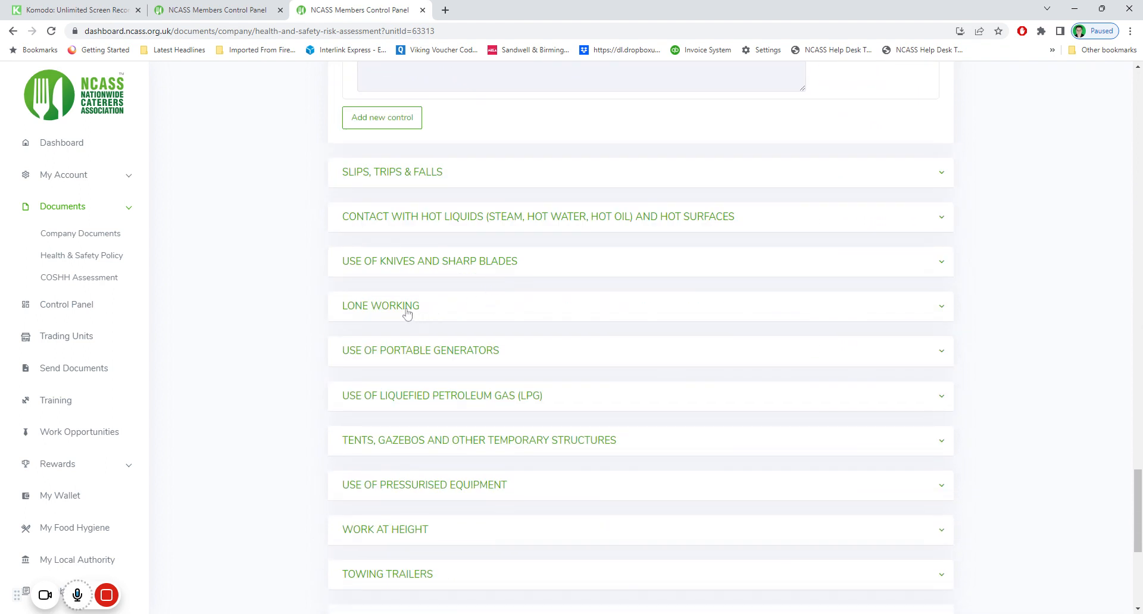
{"action": "left_click", "coordinate": [407, 314]}
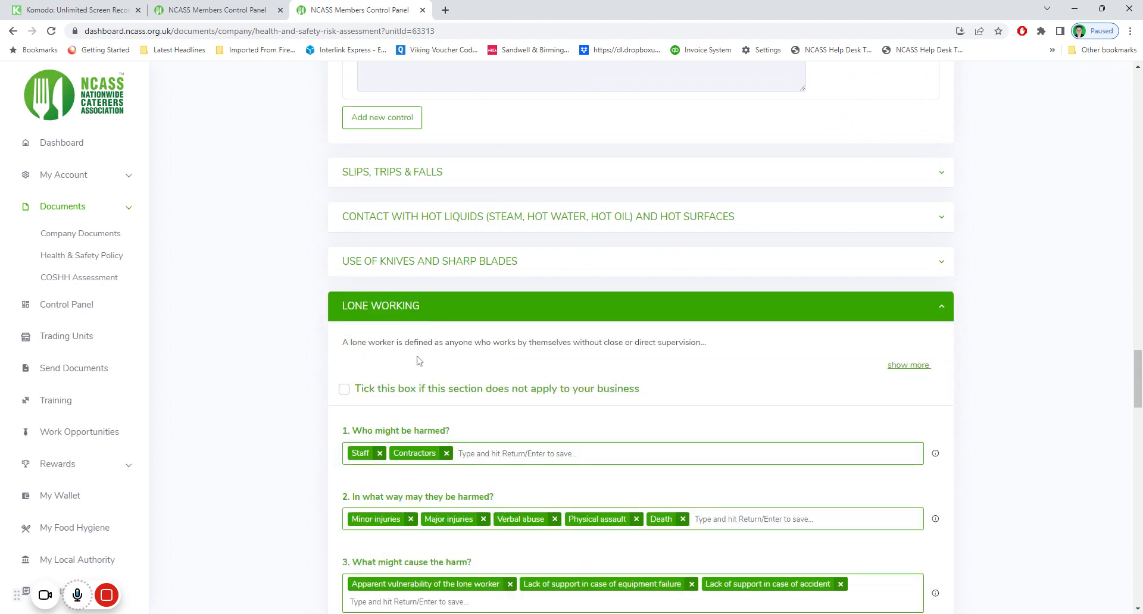
{"action": "left_click", "coordinate": [344, 389]}
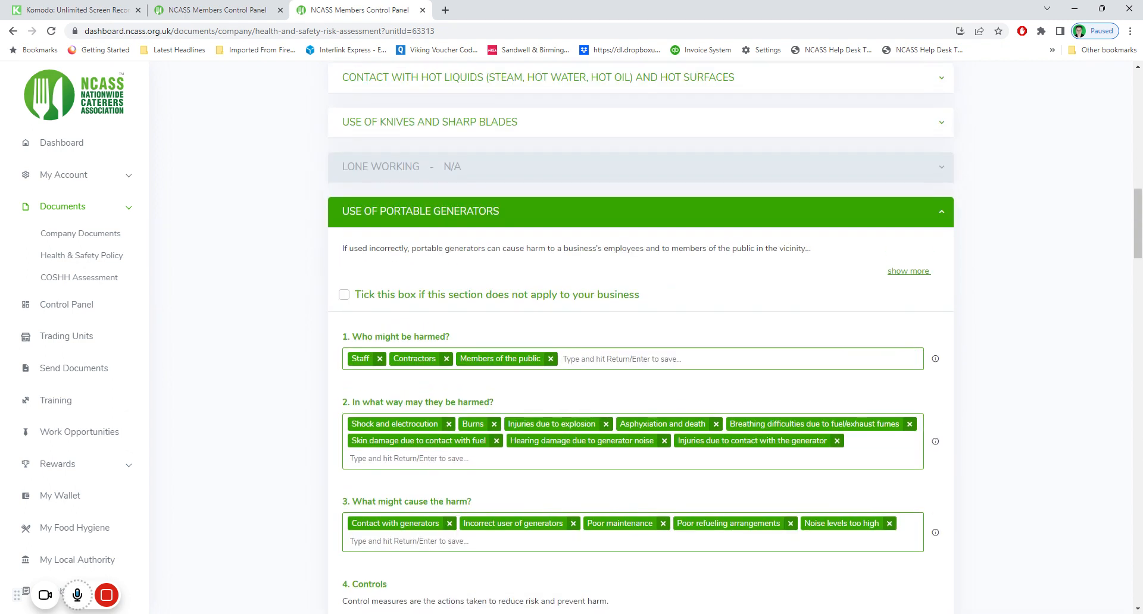
{"action": "scroll", "coordinate": [493, 237], "scroll_direction": "up", "scroll_amount": 2}
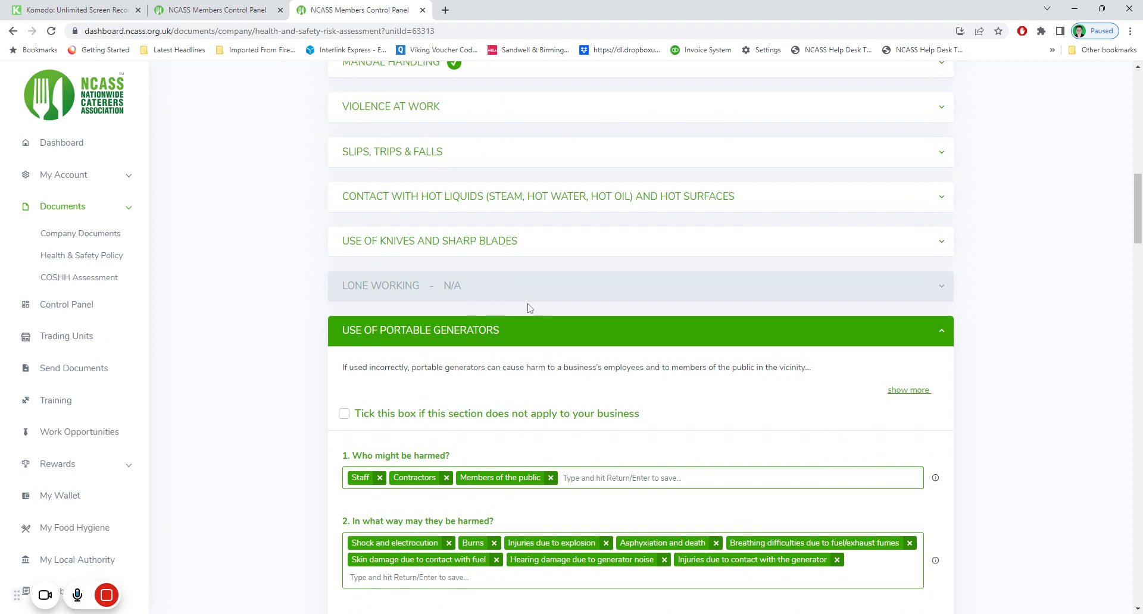
{"action": "scroll", "coordinate": [488, 360], "scroll_direction": "down", "scroll_amount": 18}
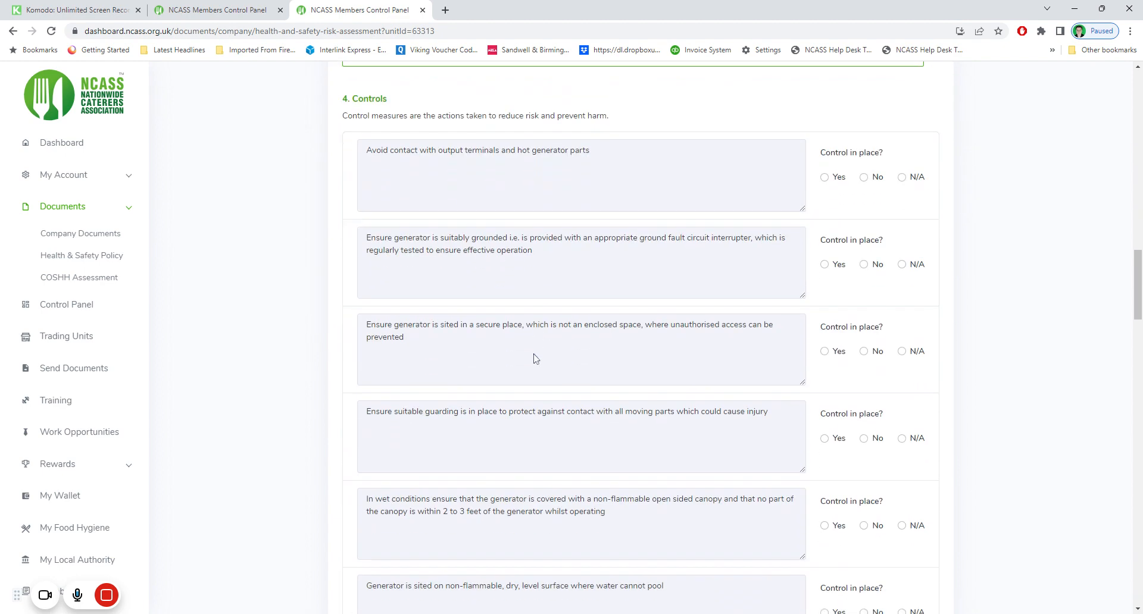
{"action": "scroll", "coordinate": [534, 360], "scroll_direction": "down", "scroll_amount": 20}
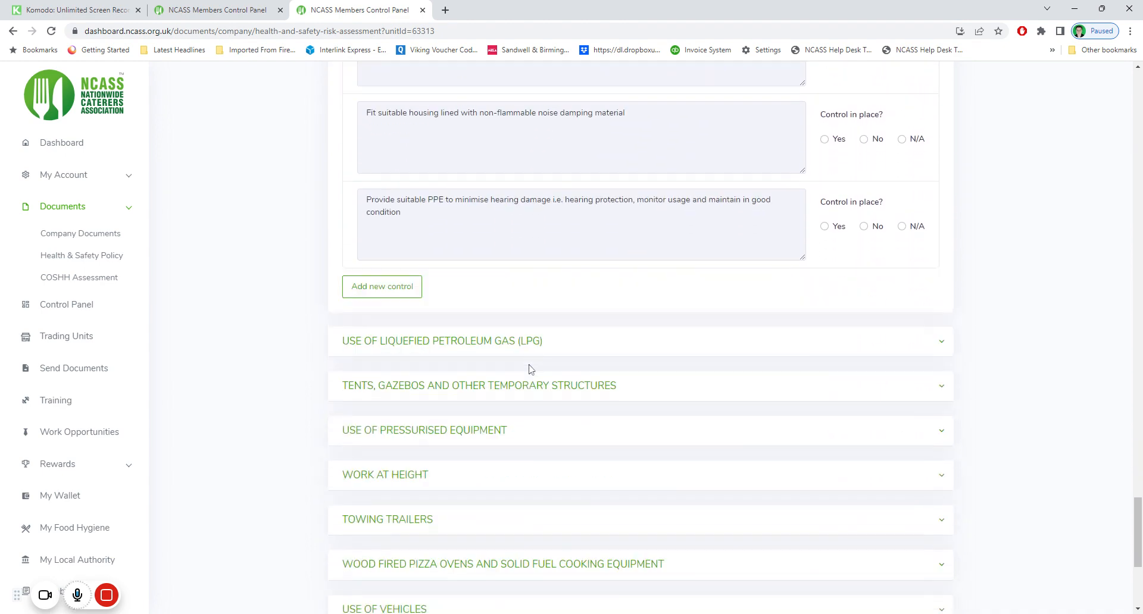
{"action": "scroll", "coordinate": [526, 369], "scroll_direction": "down", "scroll_amount": 1}
{"action": "scroll", "coordinate": [431, 316], "scroll_direction": "up", "scroll_amount": 6}
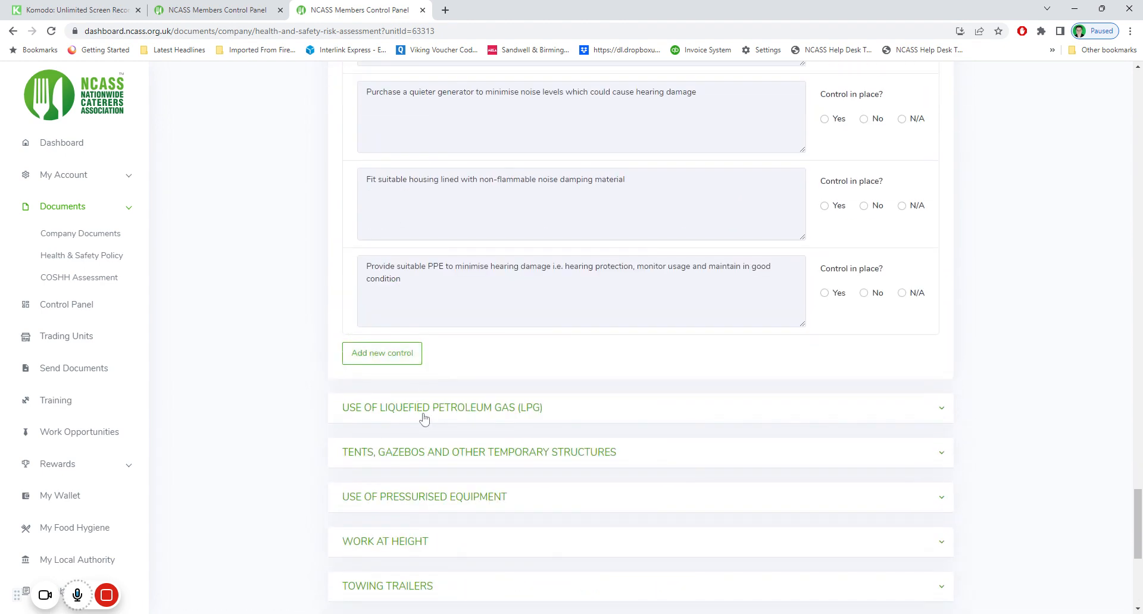
{"action": "left_click", "coordinate": [425, 411]}
{"action": "left_click", "coordinate": [344, 490]}
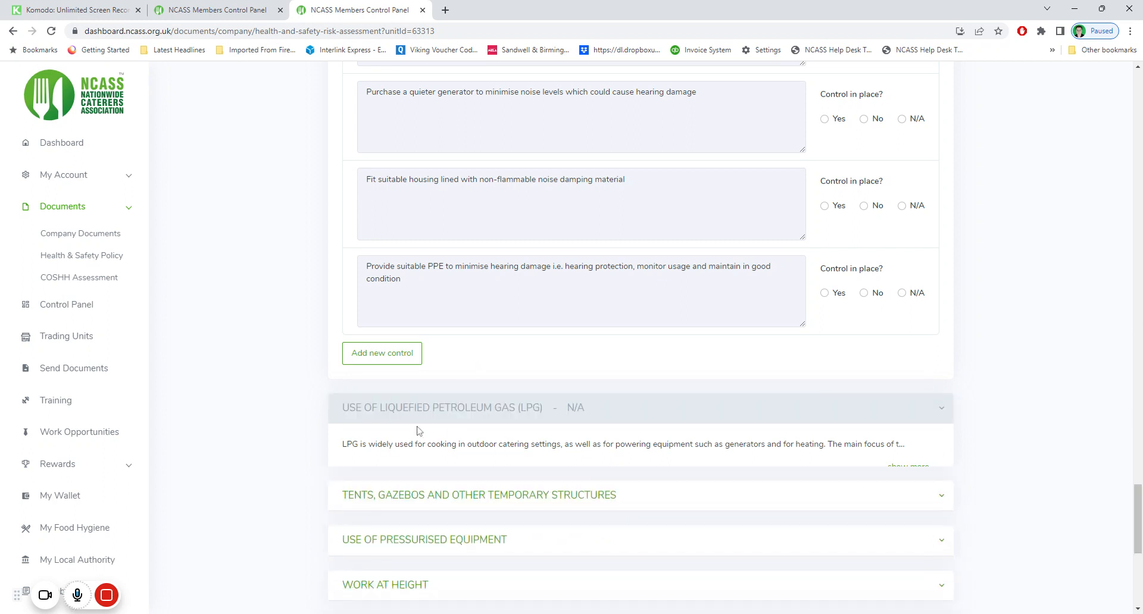
{"action": "scroll", "coordinate": [421, 429], "scroll_direction": "down", "scroll_amount": 3}
{"action": "left_click", "coordinate": [398, 334]}
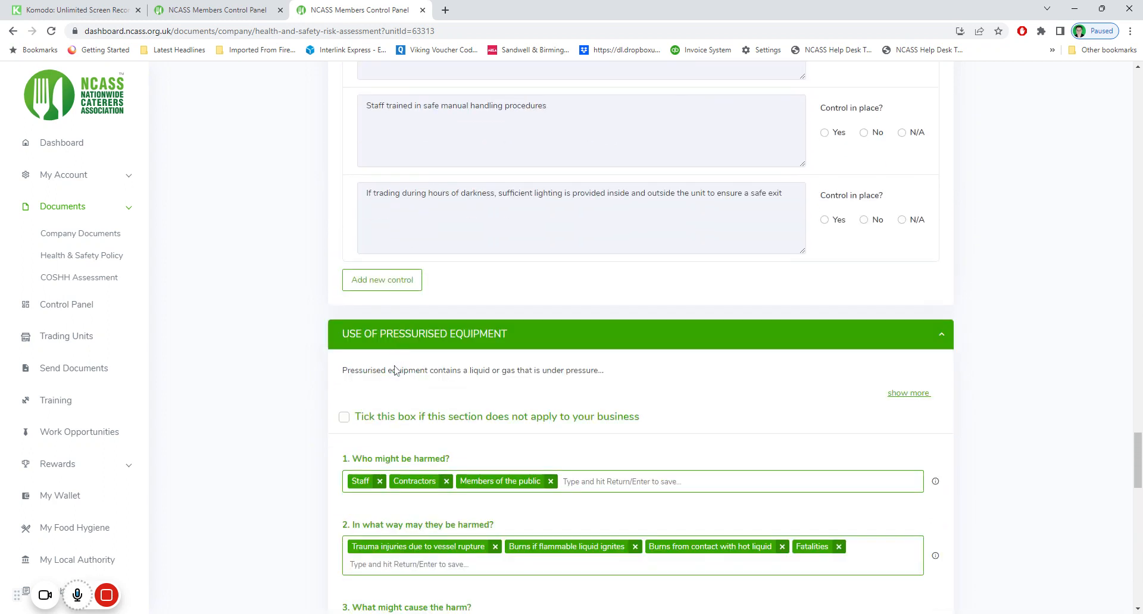
{"action": "left_click", "coordinate": [344, 417]}
{"action": "scroll", "coordinate": [411, 381], "scroll_direction": "down", "scroll_amount": 2}
{"action": "left_click", "coordinate": [409, 288]}
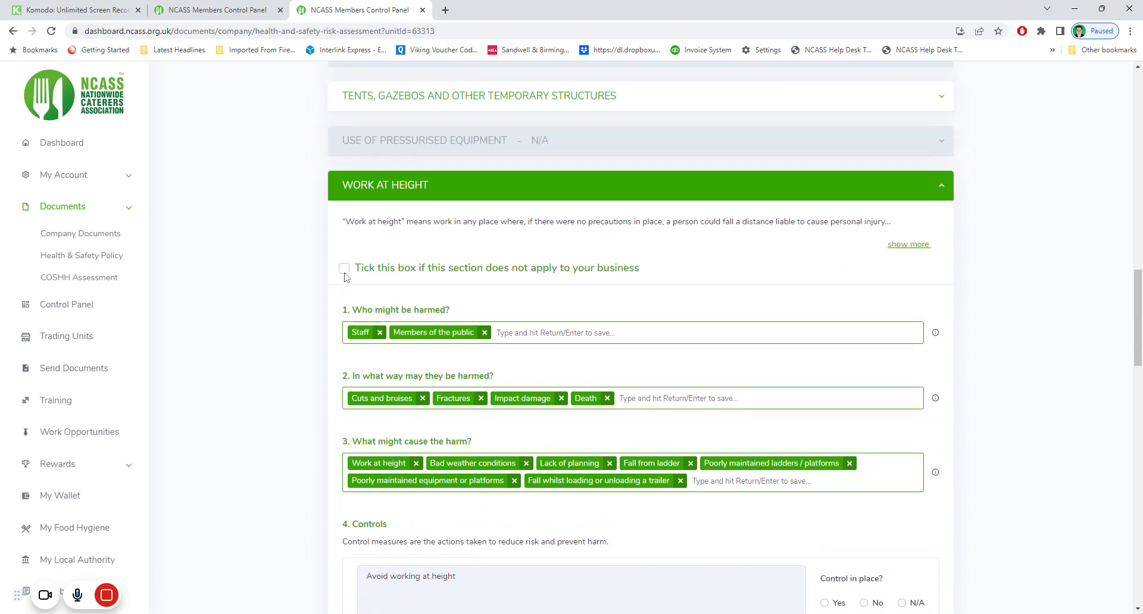
{"action": "left_click", "coordinate": [346, 265]}
{"action": "left_click", "coordinate": [350, 249]}
{"action": "left_click", "coordinate": [344, 309]}
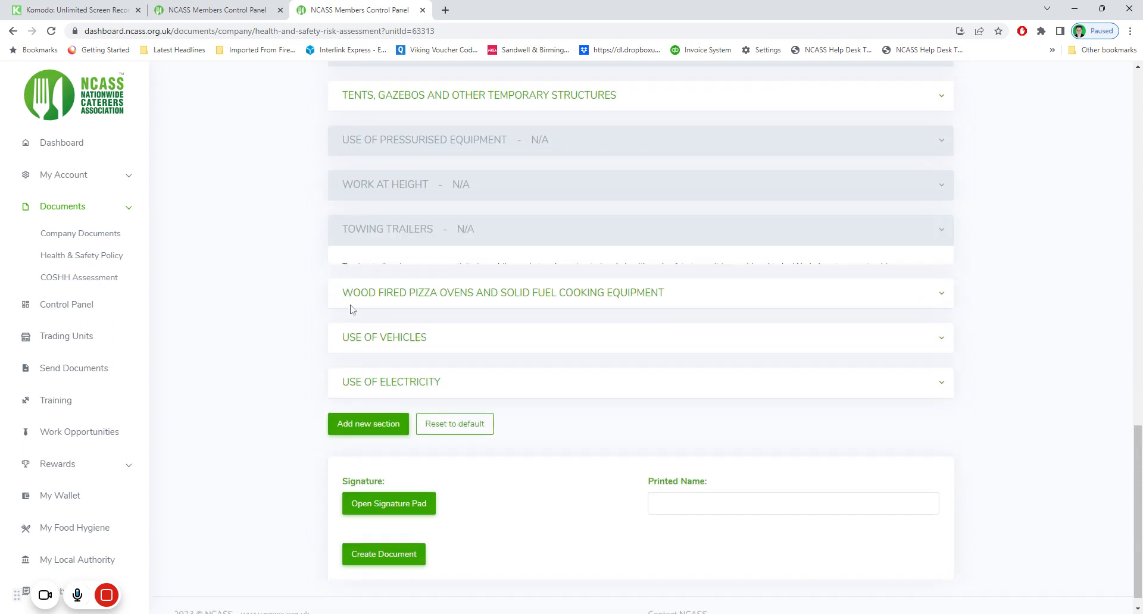
{"action": "left_click", "coordinate": [348, 292]}
{"action": "left_click", "coordinate": [344, 357]}
{"action": "left_click", "coordinate": [351, 332]}
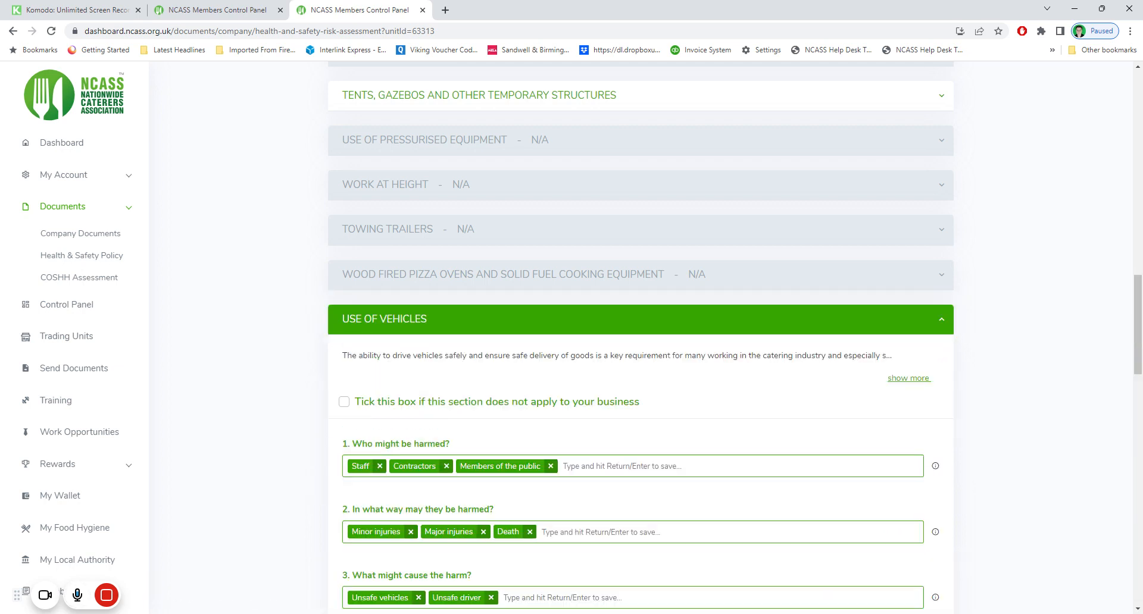
{"action": "left_click", "coordinate": [344, 402]}
{"action": "left_click", "coordinate": [357, 363]}
{"action": "left_click", "coordinate": [344, 445]}
{"action": "scroll", "coordinate": [387, 345], "scroll_direction": "up", "scroll_amount": 6}
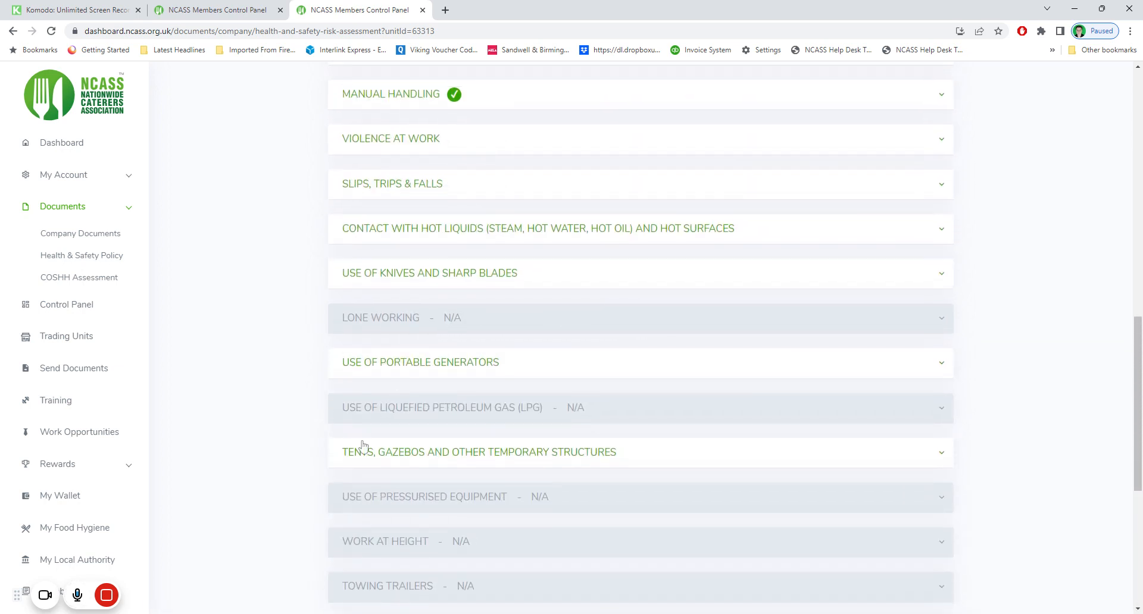
{"action": "left_click", "coordinate": [365, 450]}
{"action": "left_click", "coordinate": [344, 534]}
{"action": "scroll", "coordinate": [369, 452], "scroll_direction": "down", "scroll_amount": 5}
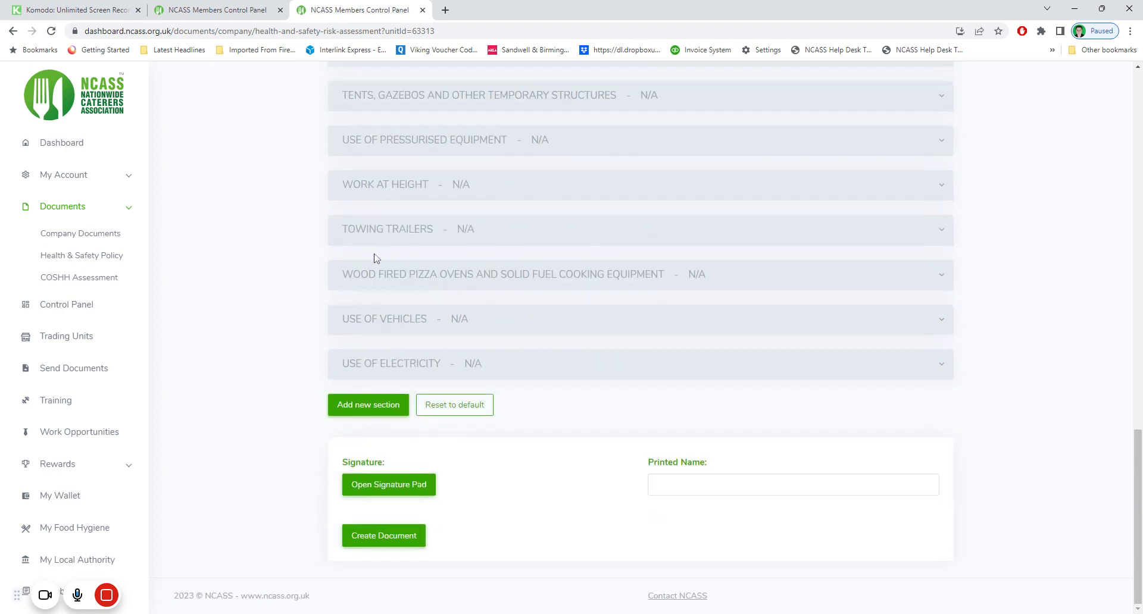
{"action": "scroll", "coordinate": [377, 269], "scroll_direction": "up", "scroll_amount": 5}
{"action": "scroll", "coordinate": [377, 269], "scroll_direction": "up", "scroll_amount": 5}
{"action": "left_click", "coordinate": [388, 440]}
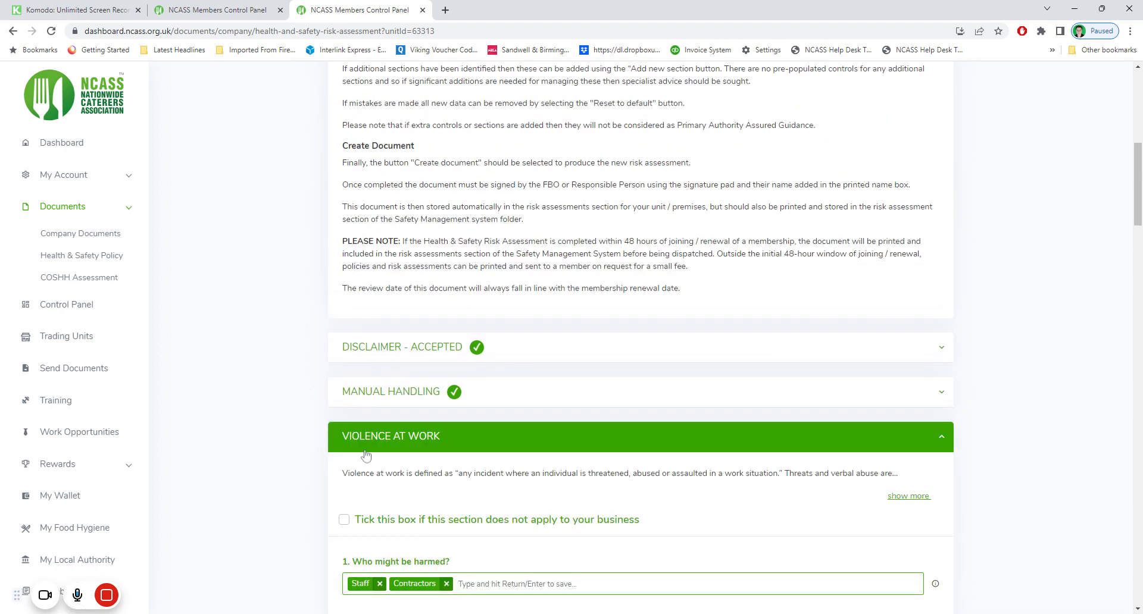
{"action": "left_click", "coordinate": [346, 522]}
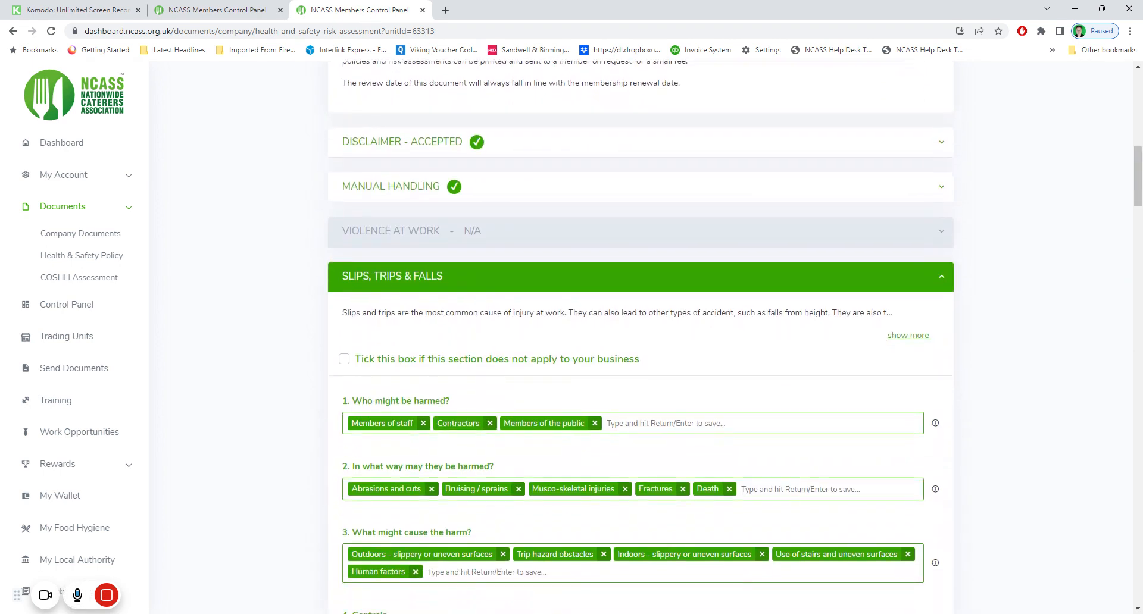
{"action": "left_click", "coordinate": [344, 358]}
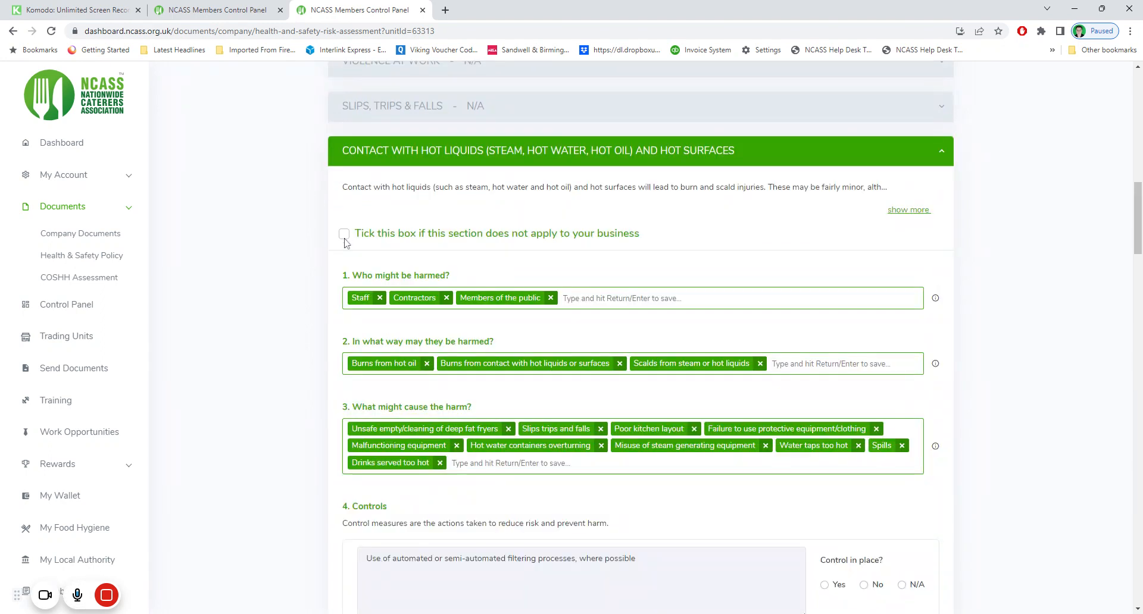
{"action": "left_click", "coordinate": [344, 234]}
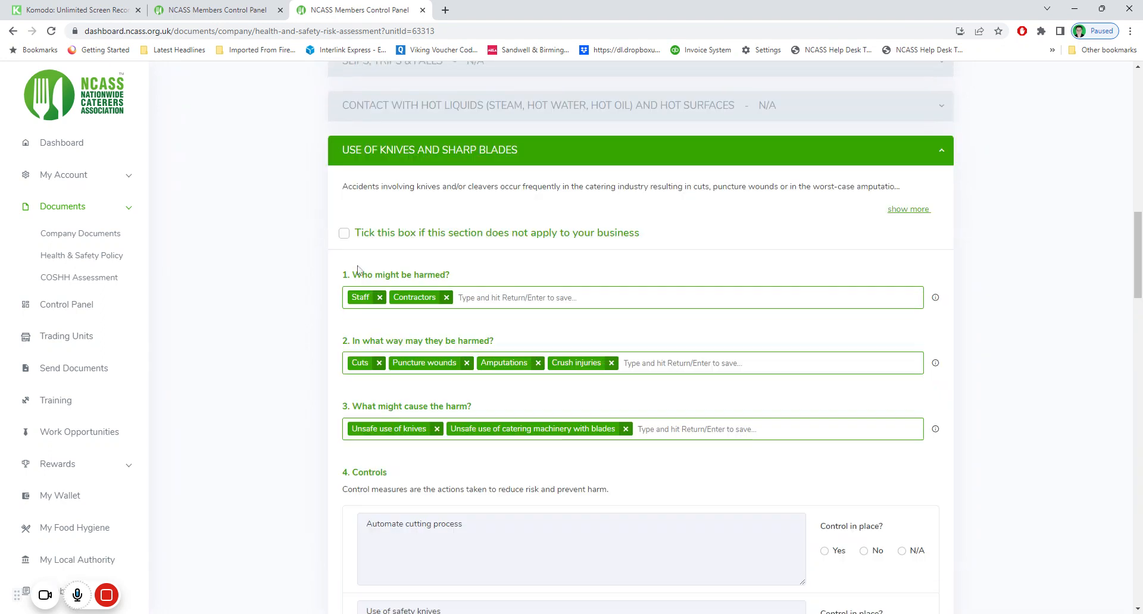
{"action": "left_click", "coordinate": [344, 233]}
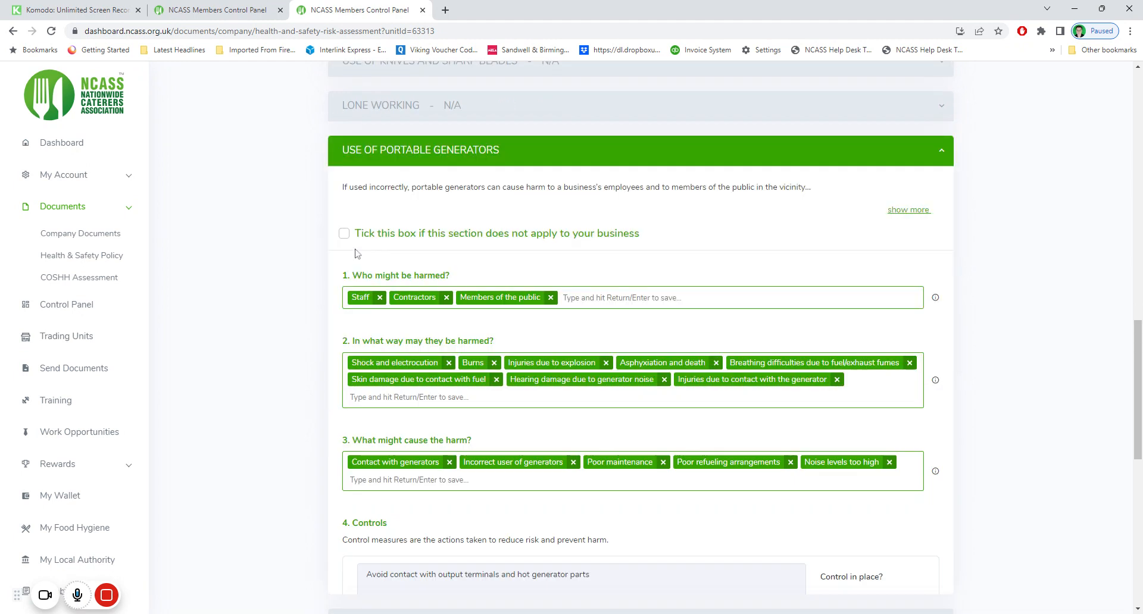
{"action": "left_click", "coordinate": [344, 234]}
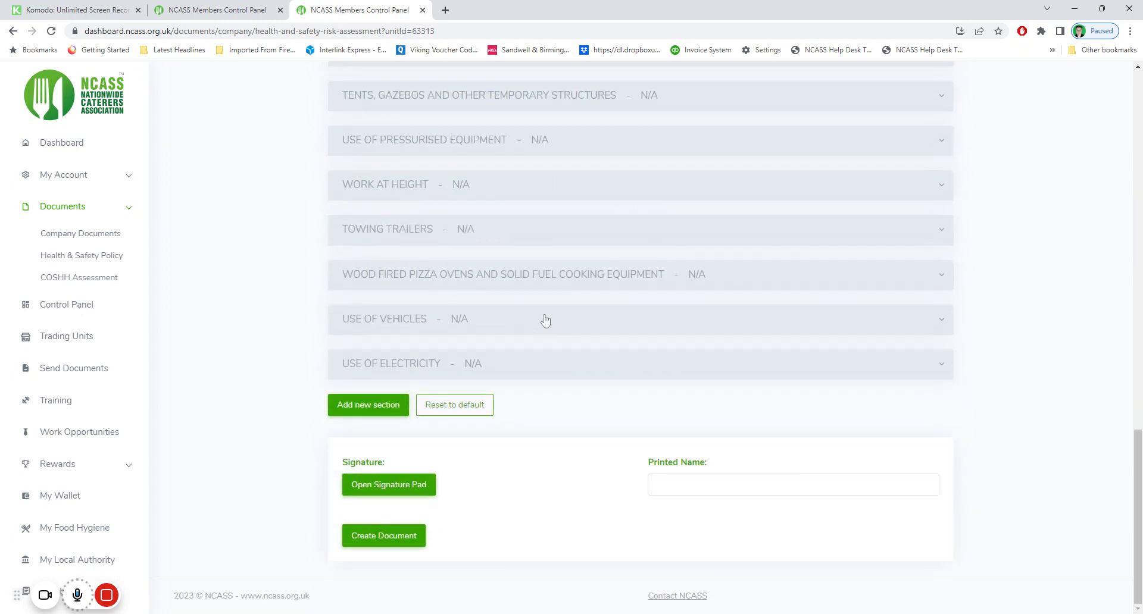
{"action": "scroll", "coordinate": [520, 410], "scroll_direction": "up", "scroll_amount": 8}
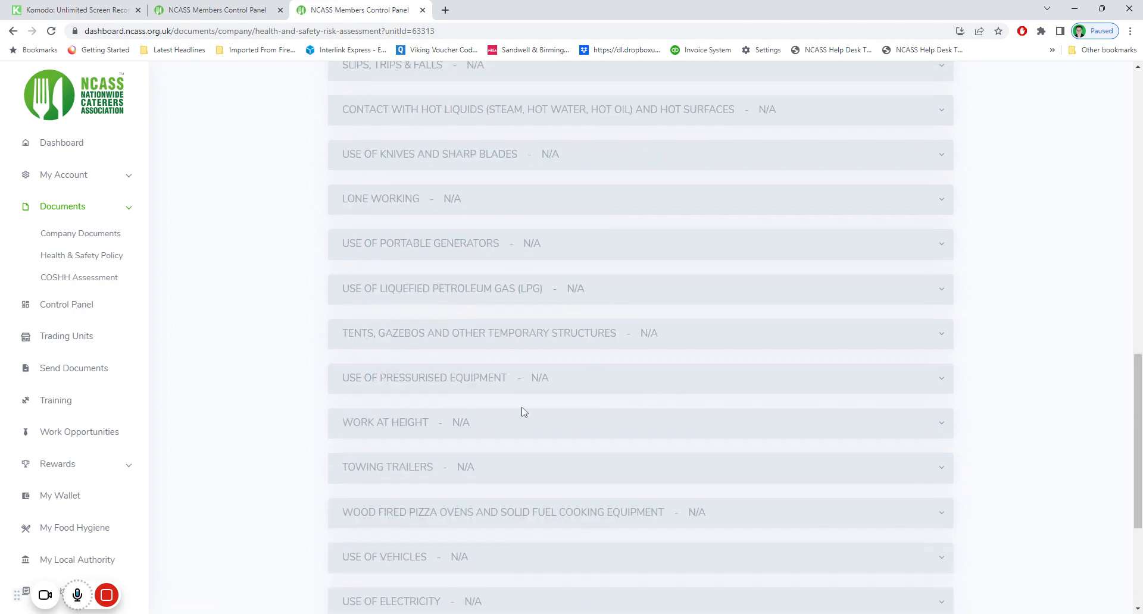
{"action": "scroll", "coordinate": [536, 343], "scroll_direction": "down", "scroll_amount": 4}
{"action": "scroll", "coordinate": [545, 367], "scroll_direction": "down", "scroll_amount": 1}
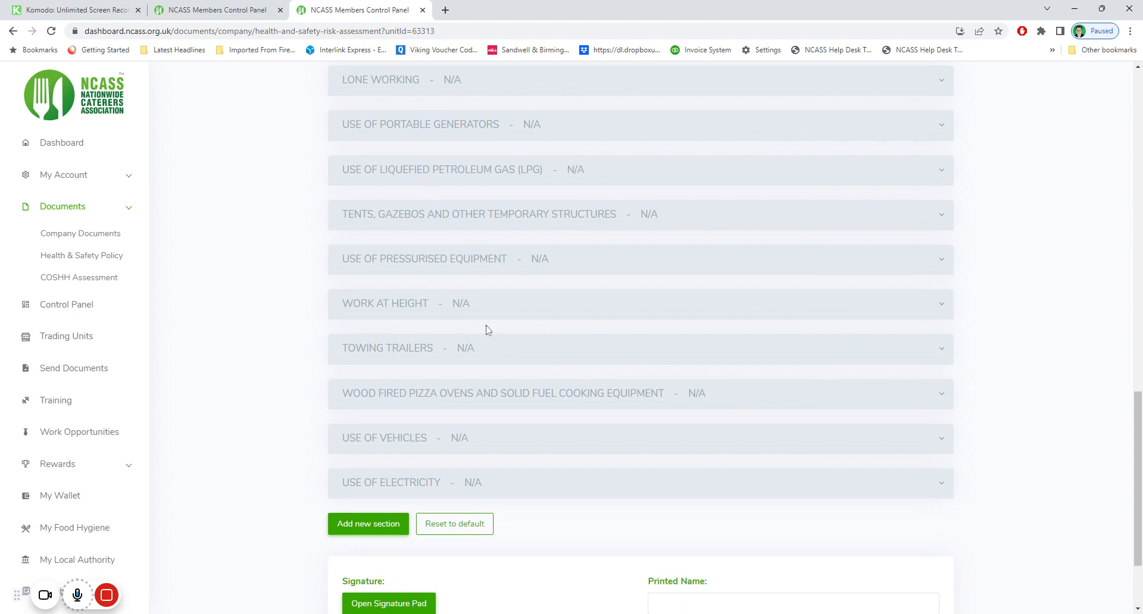
{"action": "scroll", "coordinate": [485, 330], "scroll_direction": "down", "scroll_amount": 2}
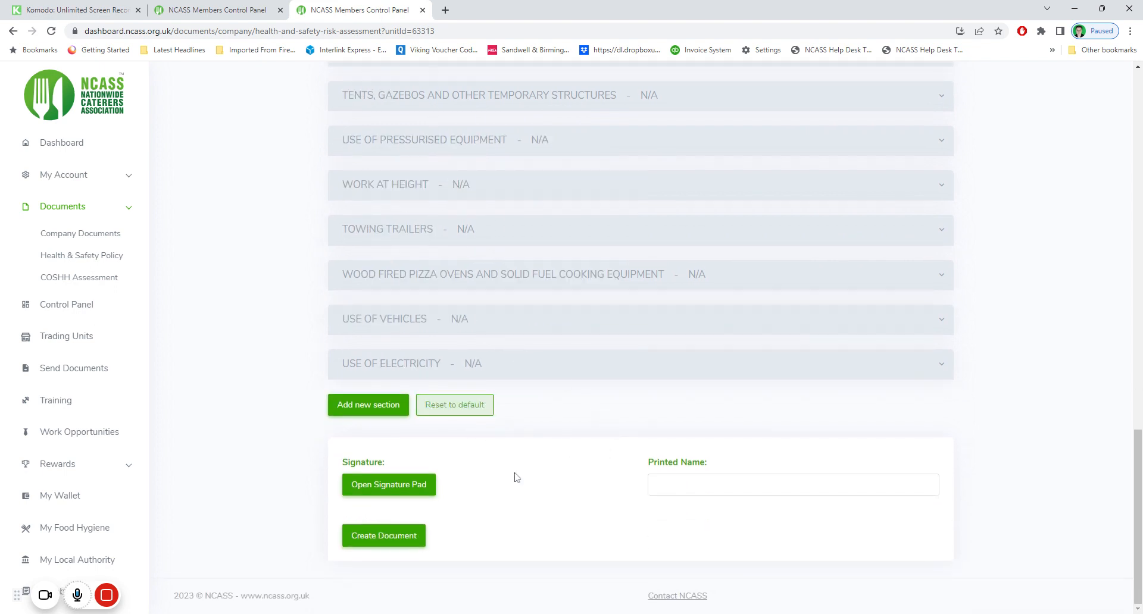
Enter the signer's printed name, add a drawn signature, and create the Health & Safety document
{"action": "left_click", "coordinate": [658, 484]}
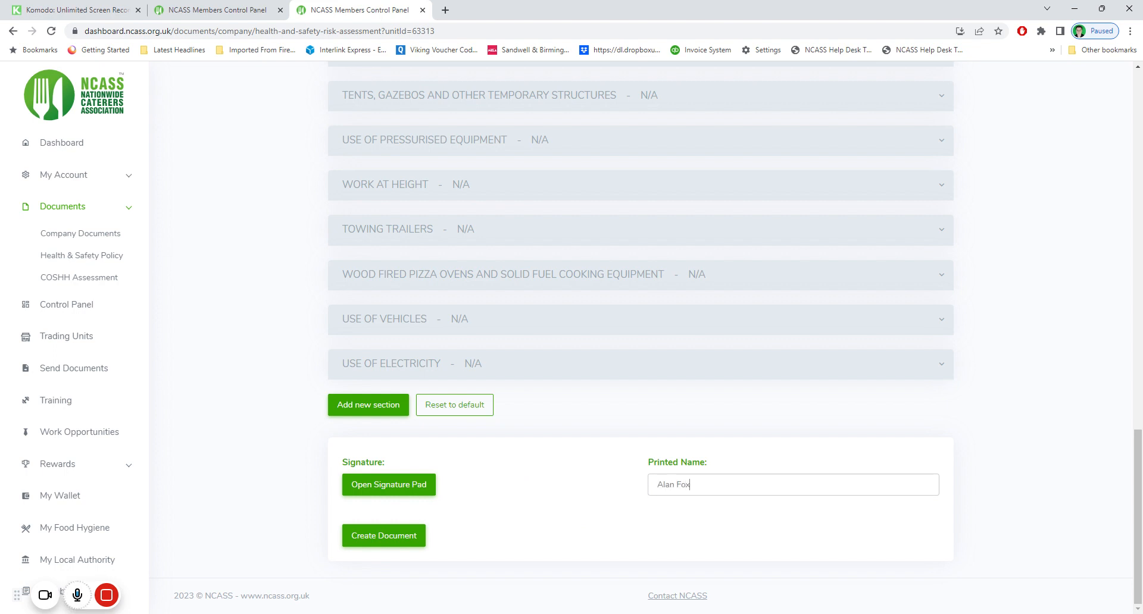
{"action": "left_click", "coordinate": [398, 487]}
{"action": "mouse_move", "coordinate": [510, 334]}
{"action": "left_mouse_down"}
{"action": "mouse_move", "coordinate": [543, 312]}
{"action": "mouse_move", "coordinate": [624, 307]}
{"action": "left_mouse_up"}
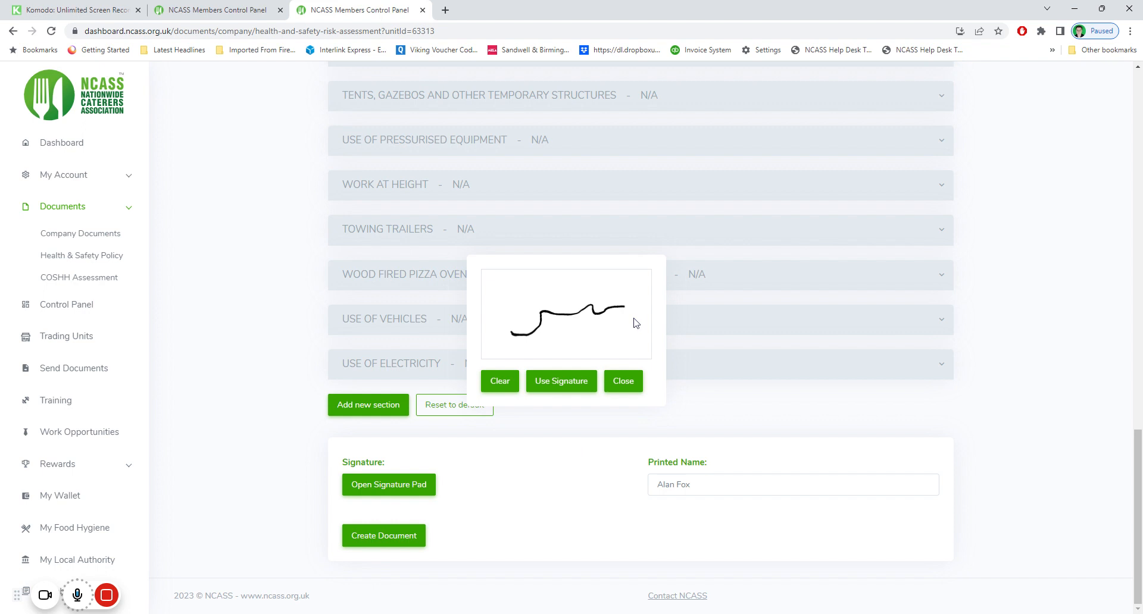
{"action": "left_click", "coordinate": [578, 388]}
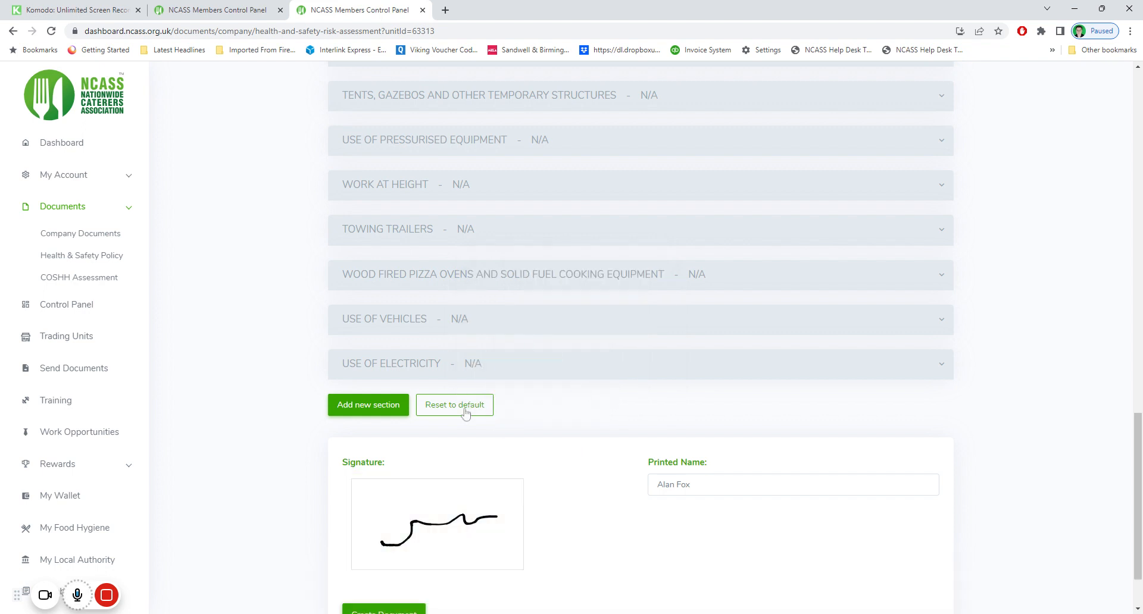
{"action": "scroll", "coordinate": [564, 423], "scroll_direction": "down", "scroll_amount": 2}
{"action": "left_click", "coordinate": [409, 538]}
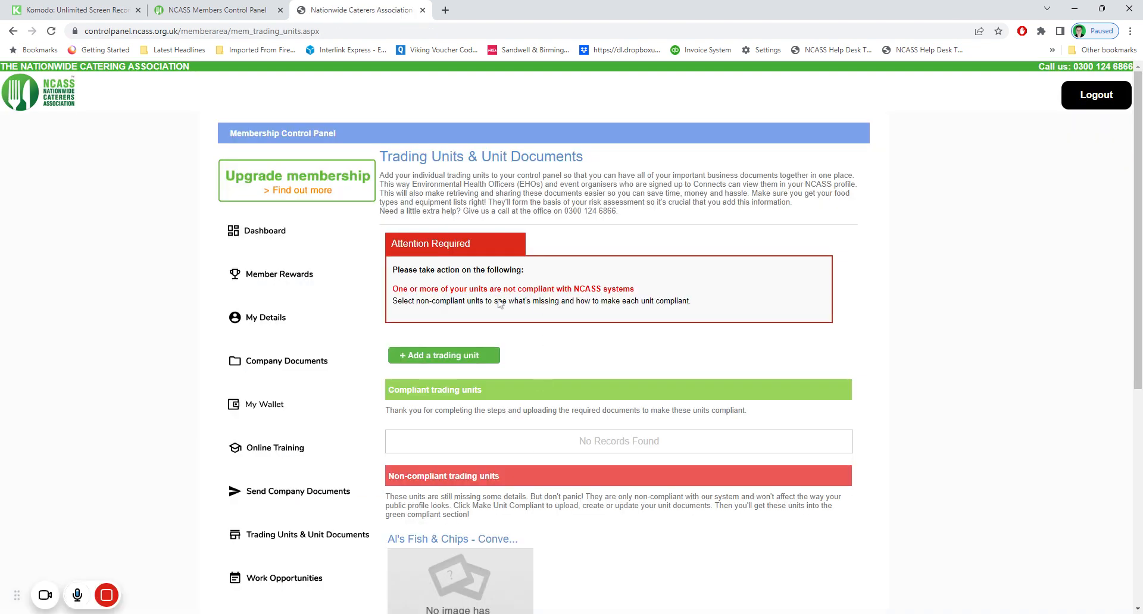
Open the Completed Health & Safety risk assessment PDF in a new tab, then return to the unit tab
{"action": "scroll", "coordinate": [498, 304], "scroll_direction": "down", "scroll_amount": 4}
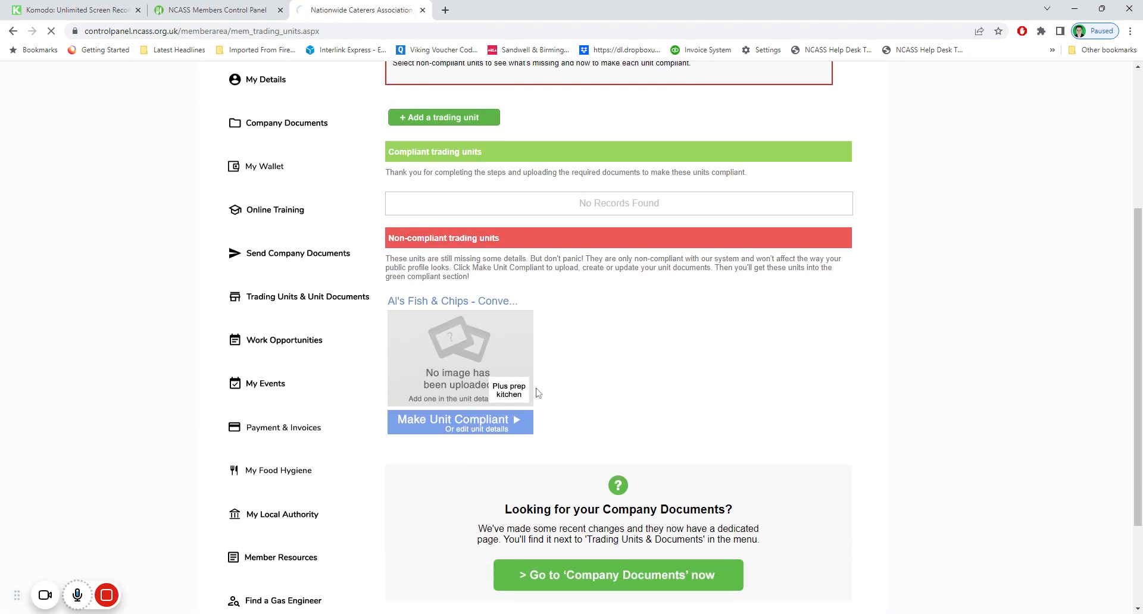
{"action": "scroll", "coordinate": [567, 340], "scroll_direction": "down", "scroll_amount": 5}
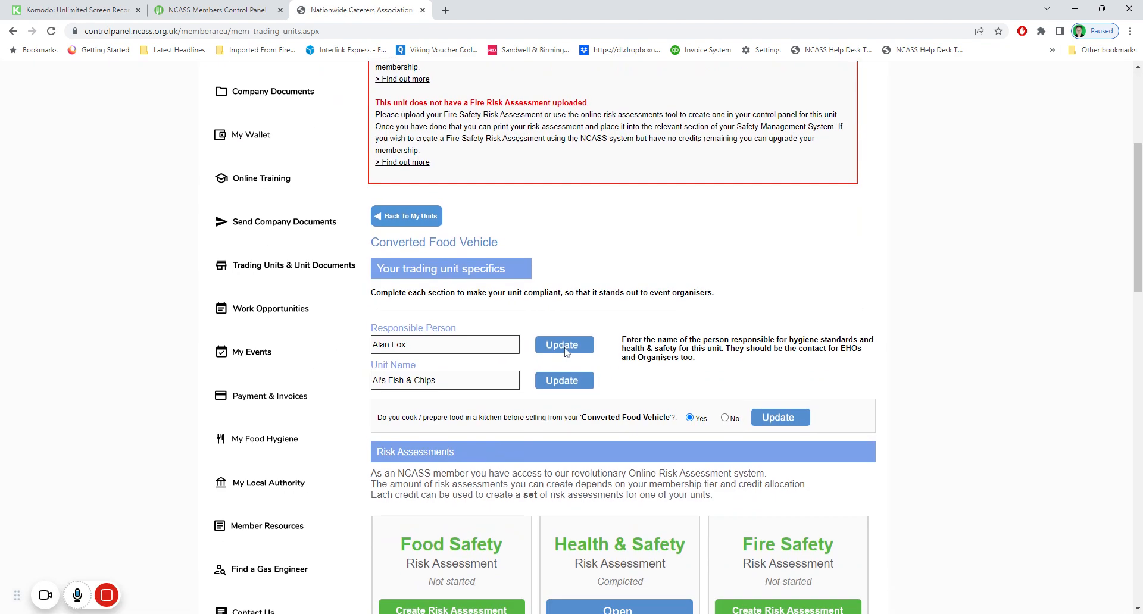
{"action": "scroll", "coordinate": [565, 351], "scroll_direction": "down", "scroll_amount": 5}
{"action": "left_click", "coordinate": [631, 290]}
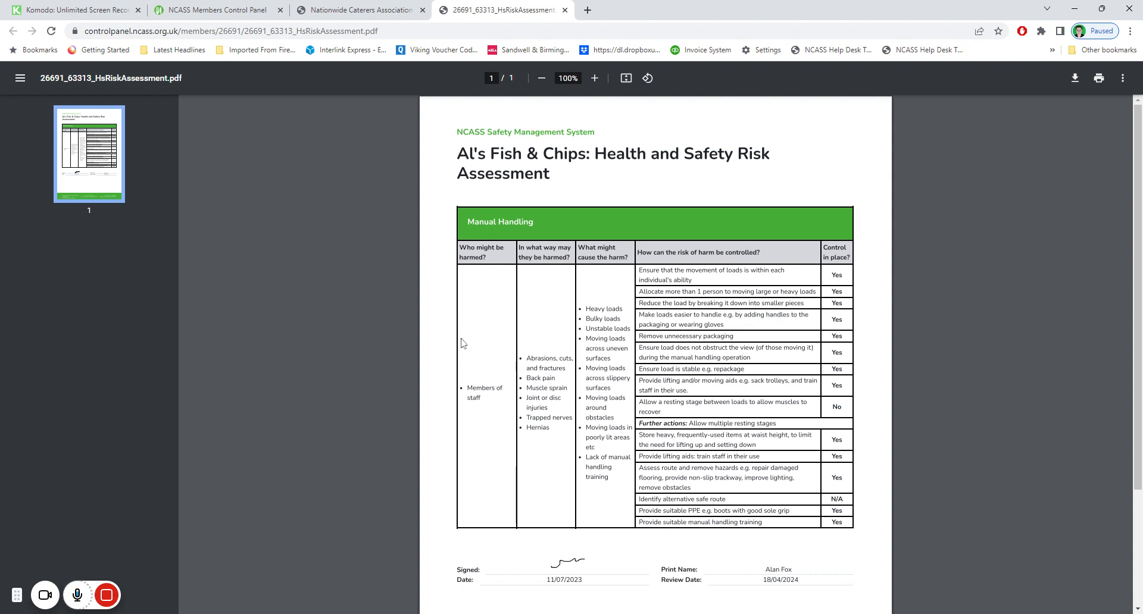
{"action": "left_click", "coordinate": [347, 15]}
{"action": "scroll", "coordinate": [491, 448], "scroll_direction": "up", "scroll_amount": 4}
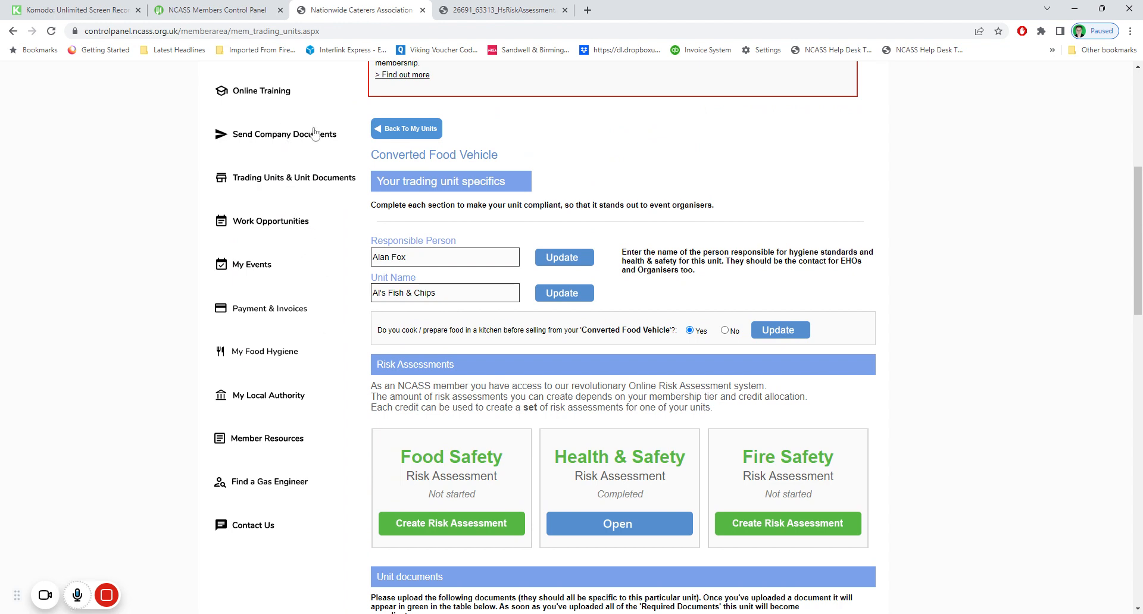
{"action": "scroll", "coordinate": [522, 380], "scroll_direction": "down", "scroll_amount": 2}
{"action": "scroll", "coordinate": [542, 403], "scroll_direction": "down", "scroll_amount": 3}
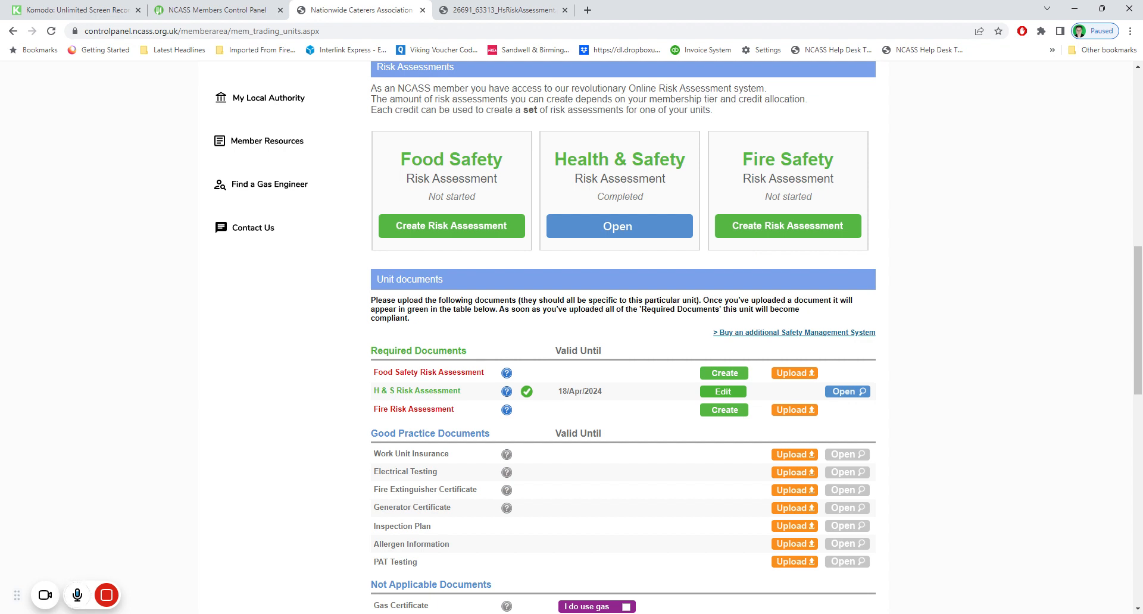
Start a Fire Safety risk assessment and read through its Instructions and Disclaimer sections
{"action": "left_click", "coordinate": [837, 227]}
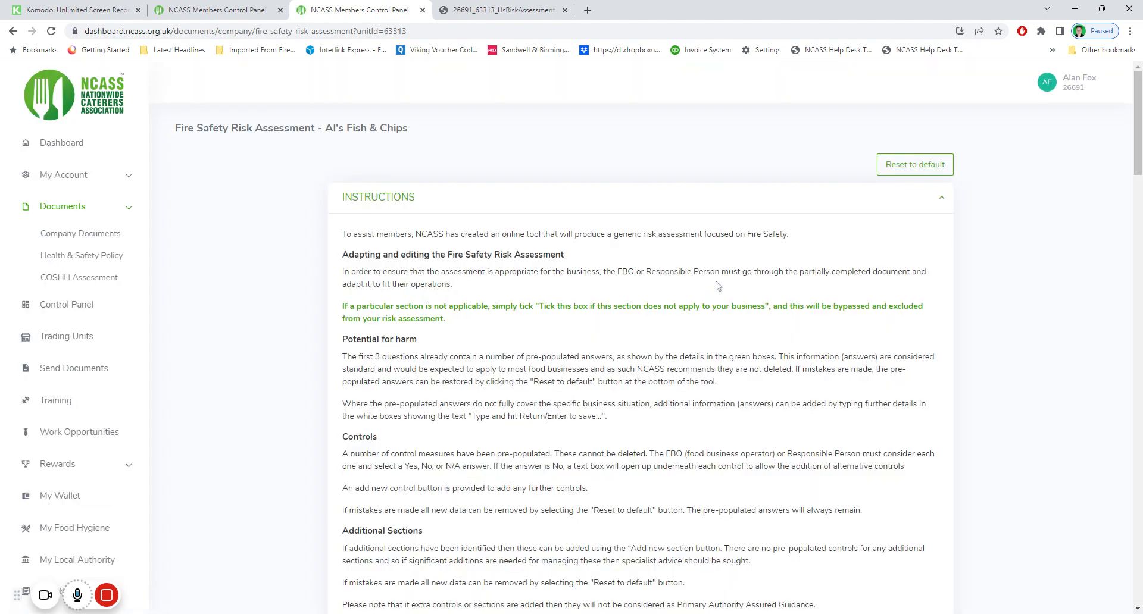
{"action": "scroll", "coordinate": [482, 388], "scroll_direction": "down", "scroll_amount": 2}
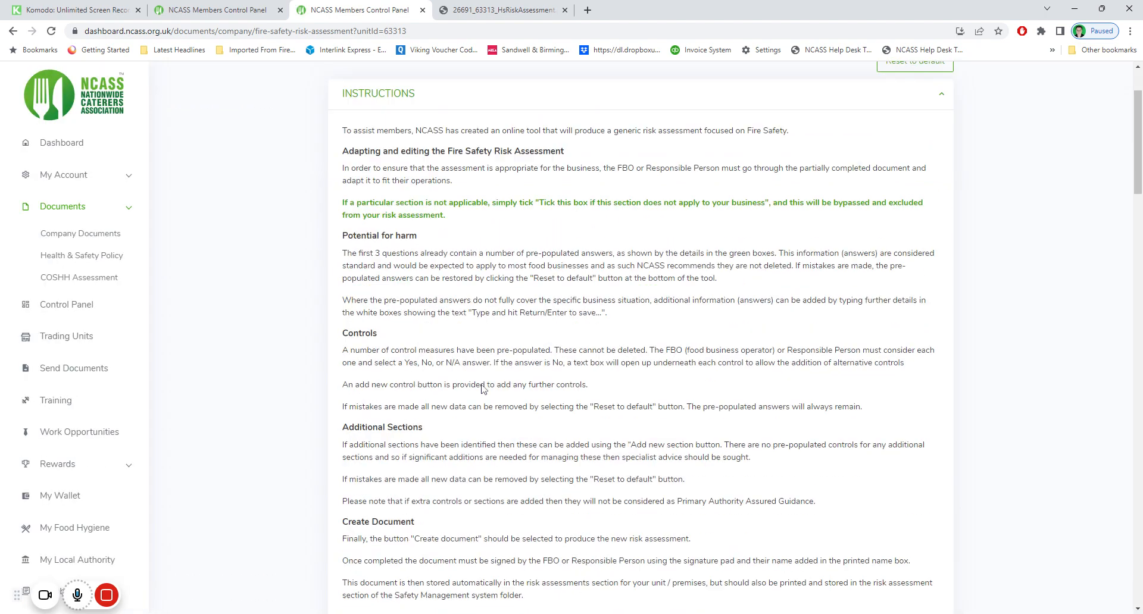
{"action": "scroll", "coordinate": [483, 388], "scroll_direction": "down", "scroll_amount": 10}
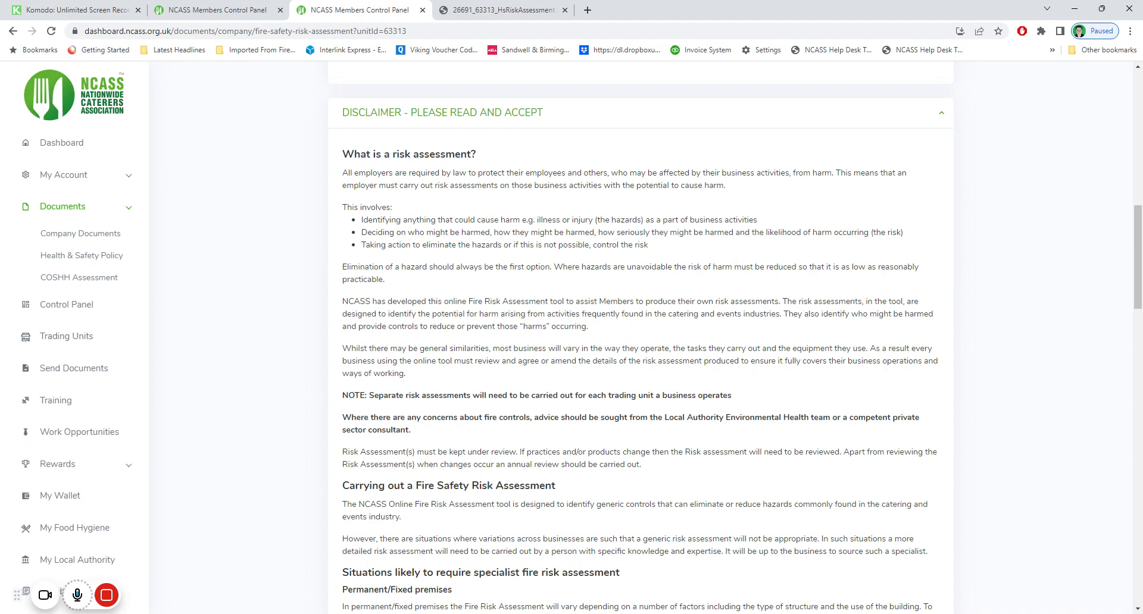
{"action": "scroll", "coordinate": [640, 339], "scroll_direction": "down", "scroll_amount": 6}
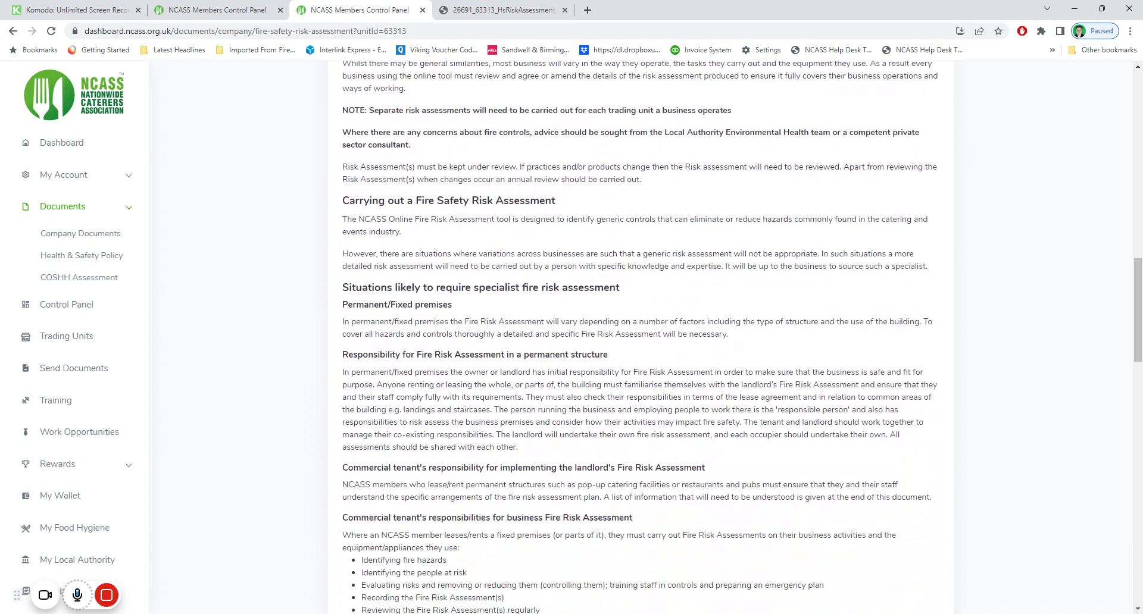
{"action": "scroll", "coordinate": [640, 340], "scroll_direction": "down", "scroll_amount": 2}
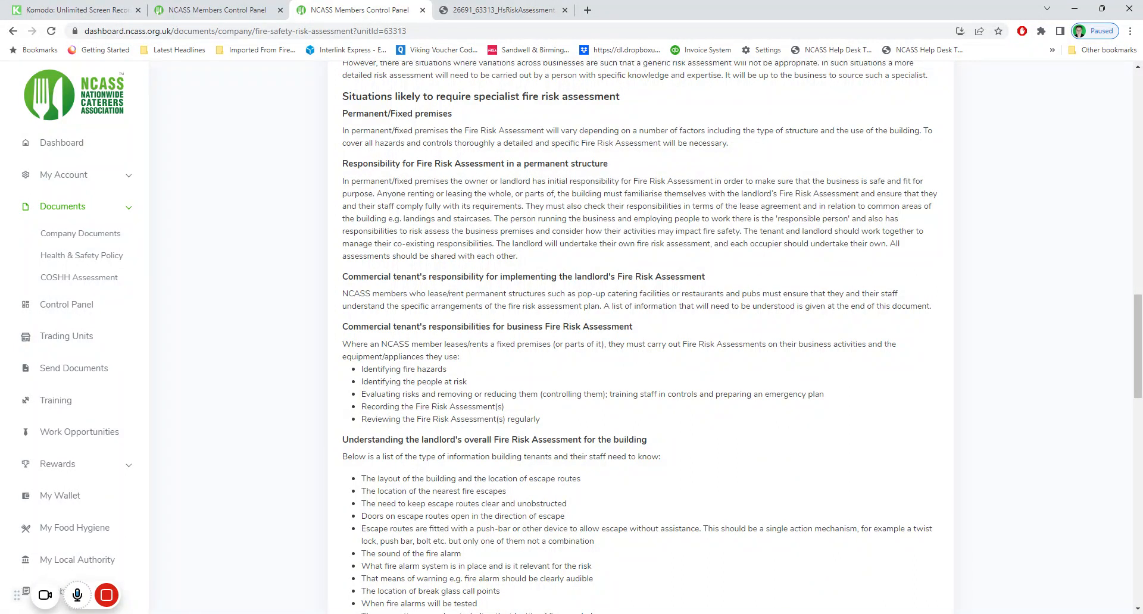
{"action": "scroll", "coordinate": [527, 307], "scroll_direction": "down", "scroll_amount": 9}
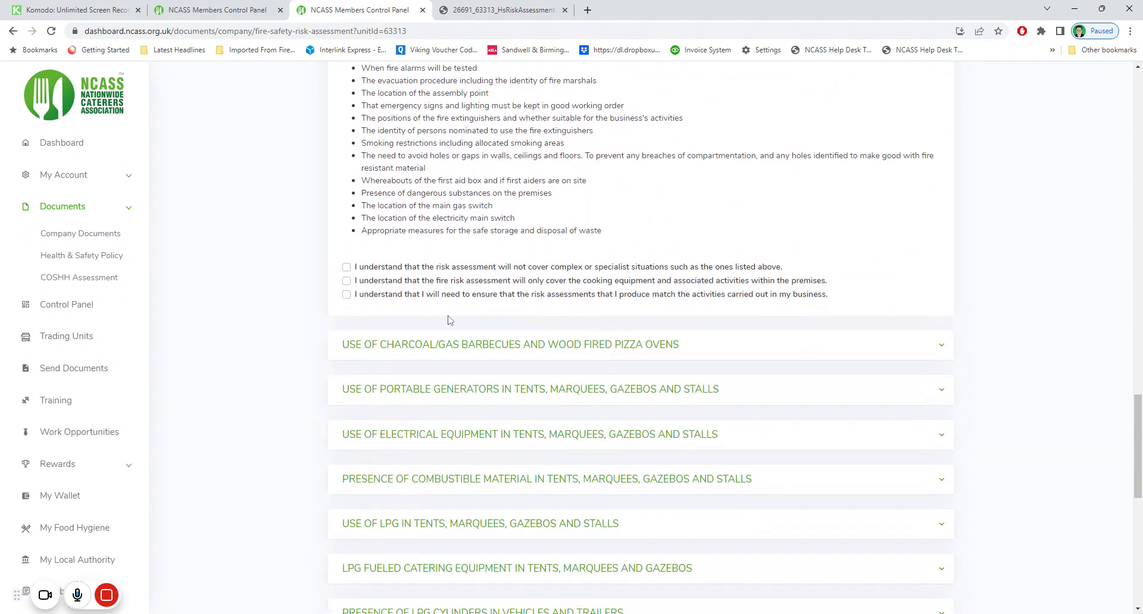
{"action": "scroll", "coordinate": [536, 304], "scroll_direction": "down", "scroll_amount": 3}
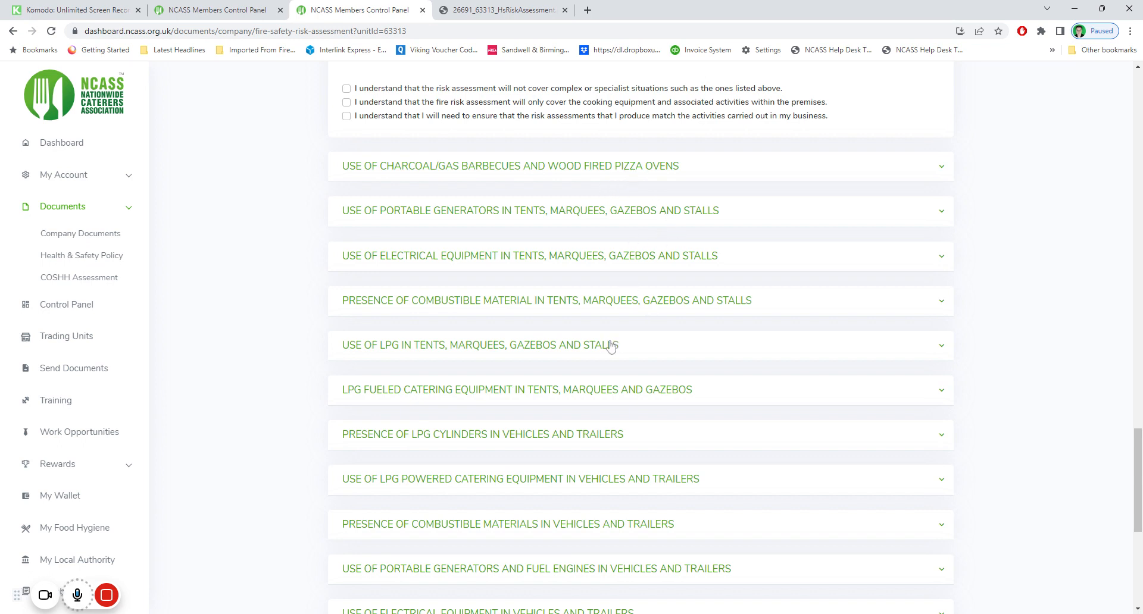
{"action": "scroll", "coordinate": [601, 381], "scroll_direction": "down", "scroll_amount": 3}
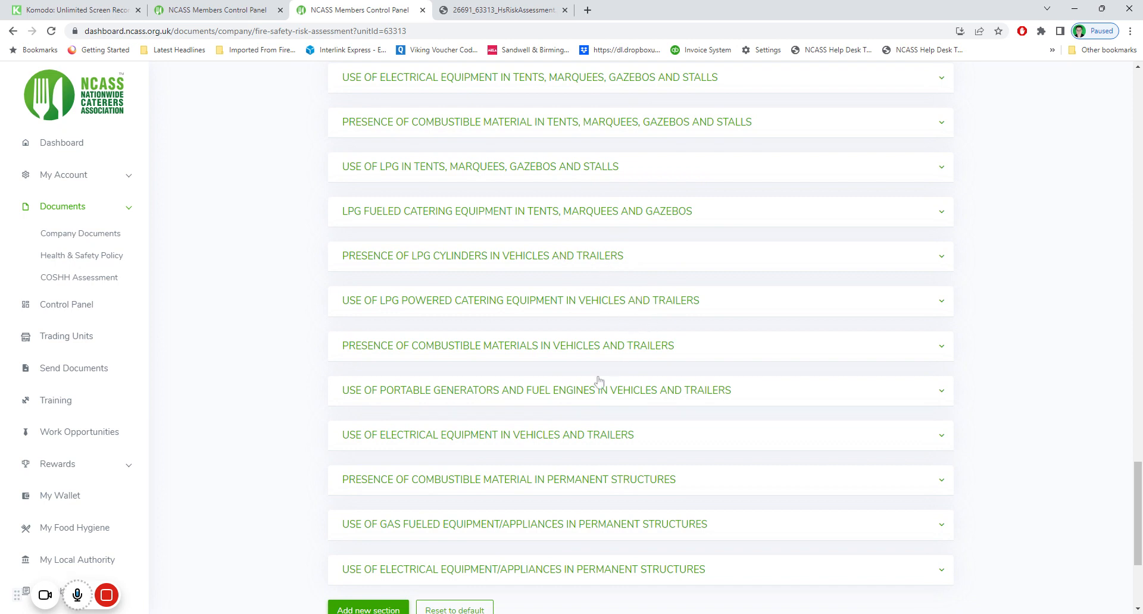
{"action": "scroll", "coordinate": [598, 381], "scroll_direction": "down", "scroll_amount": 3}
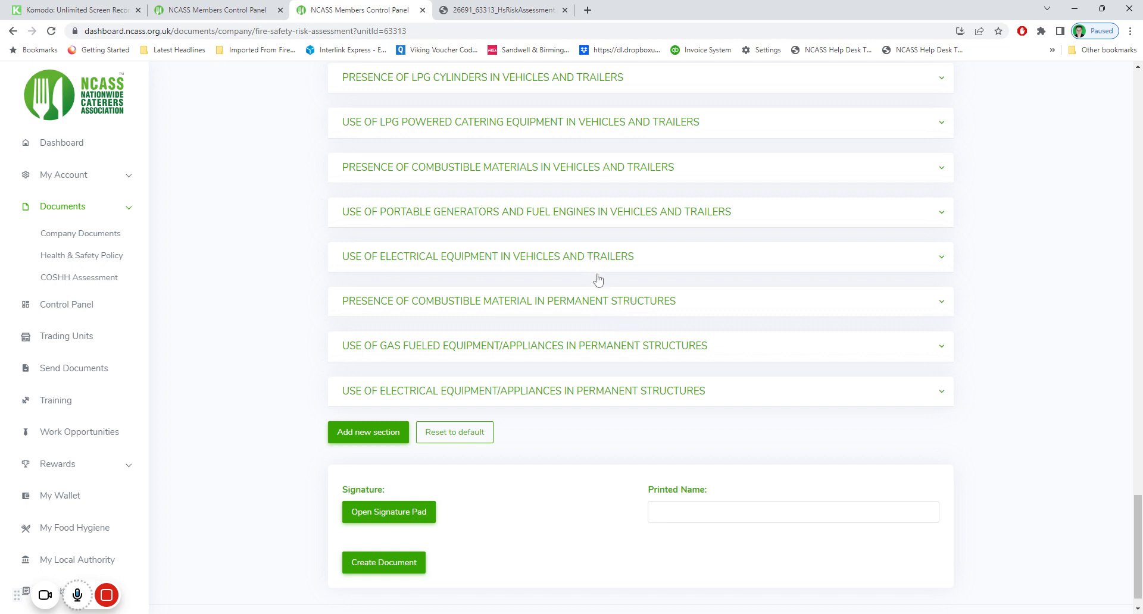
{"action": "scroll", "coordinate": [623, 290], "scroll_direction": "up", "scroll_amount": 4}
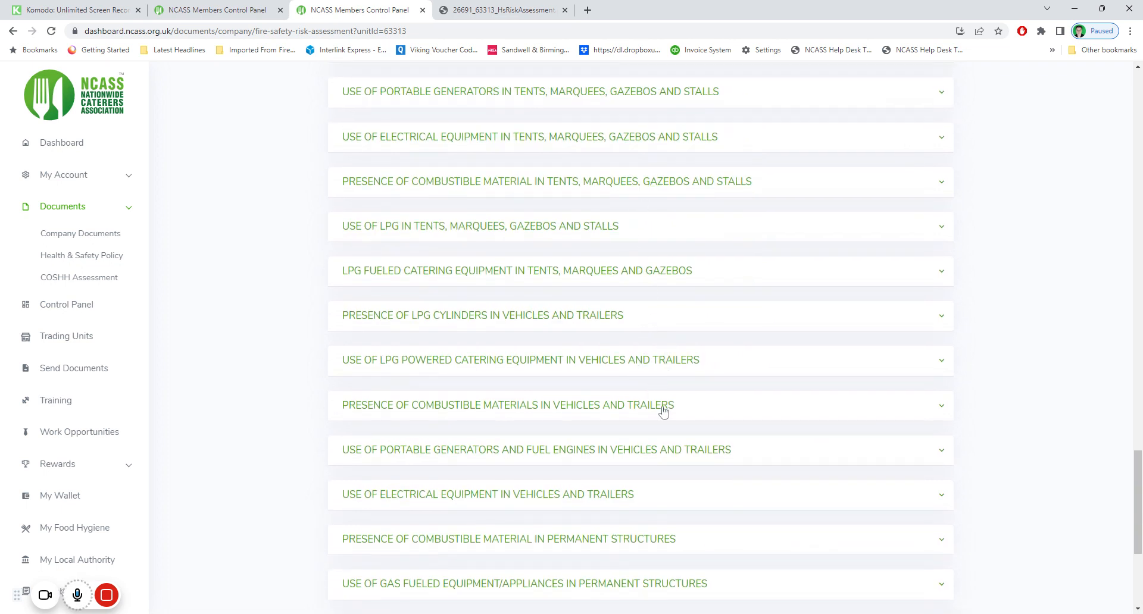
{"action": "scroll", "coordinate": [663, 411], "scroll_direction": "down", "scroll_amount": 2}
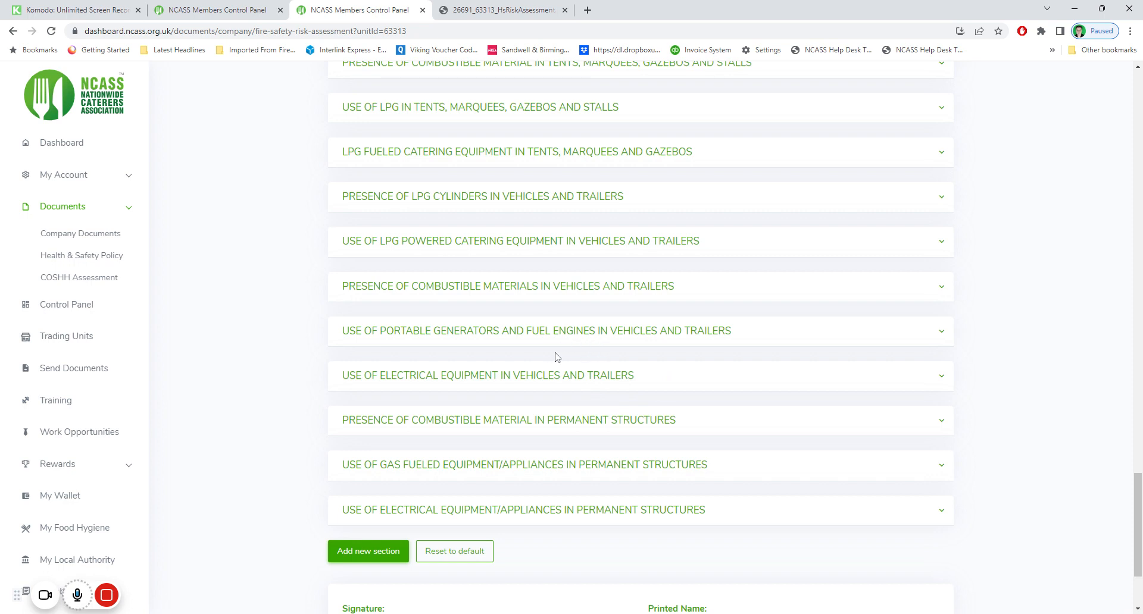
{"action": "scroll", "coordinate": [613, 410], "scroll_direction": "down", "scroll_amount": 2}
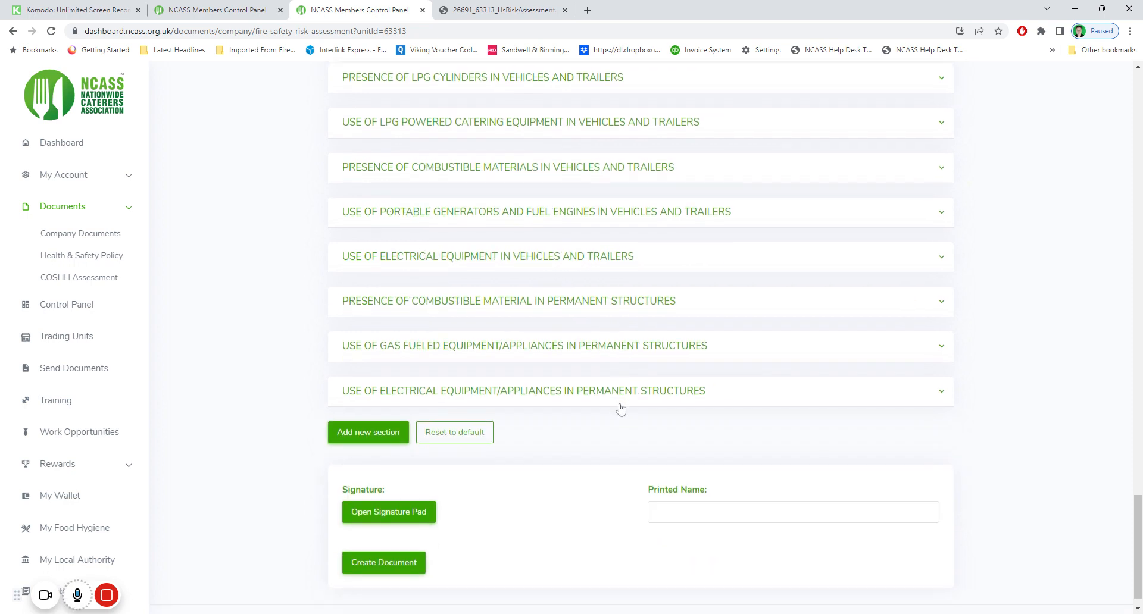